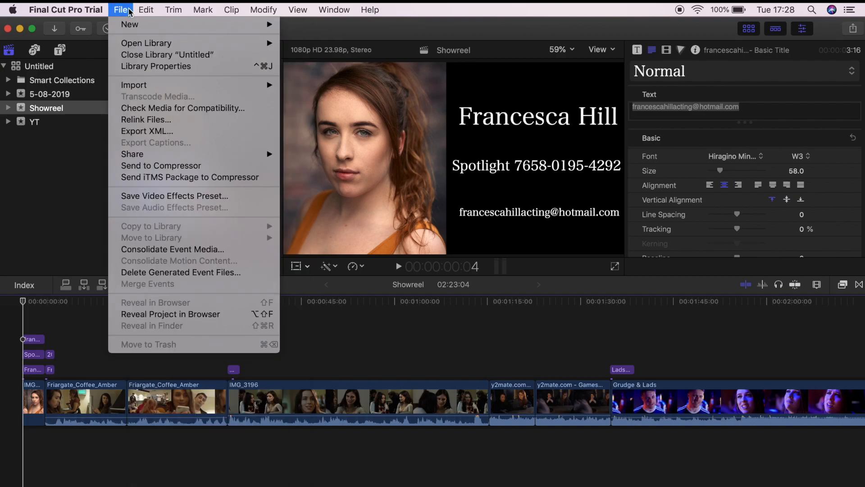
mouse_move(158, 27)
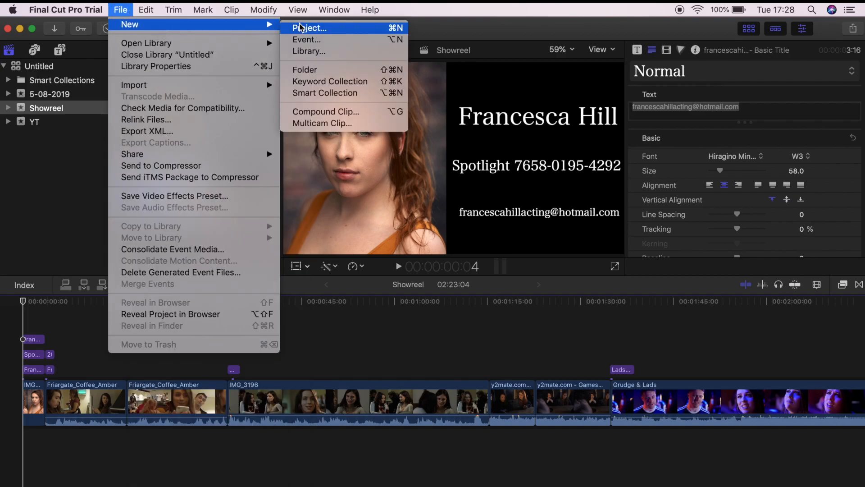
mouse_move(370, 10)
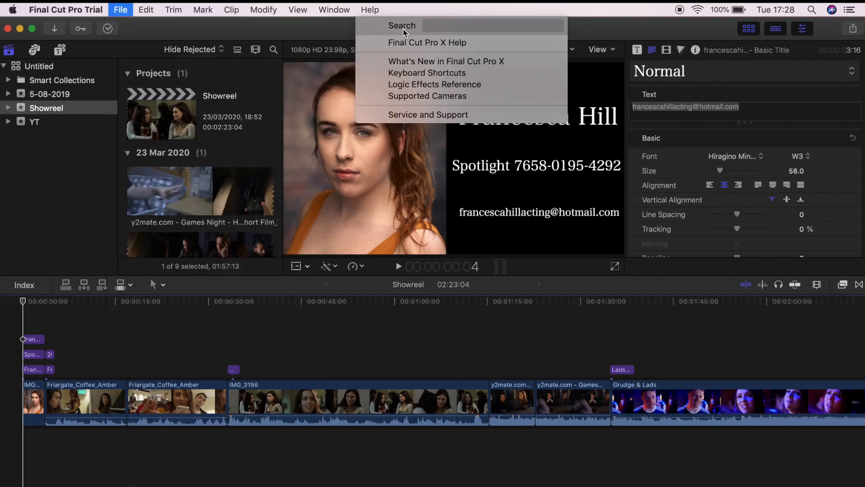
left_click(238, 119)
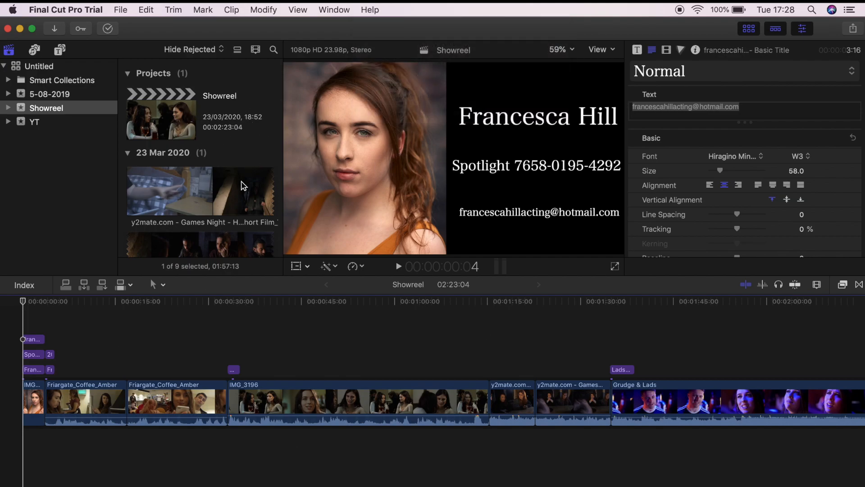
Step: Look through the Showreel event's source clips by date, down to the headshot image under 2 Jan 2020
scroll(244, 186, "down", 5)
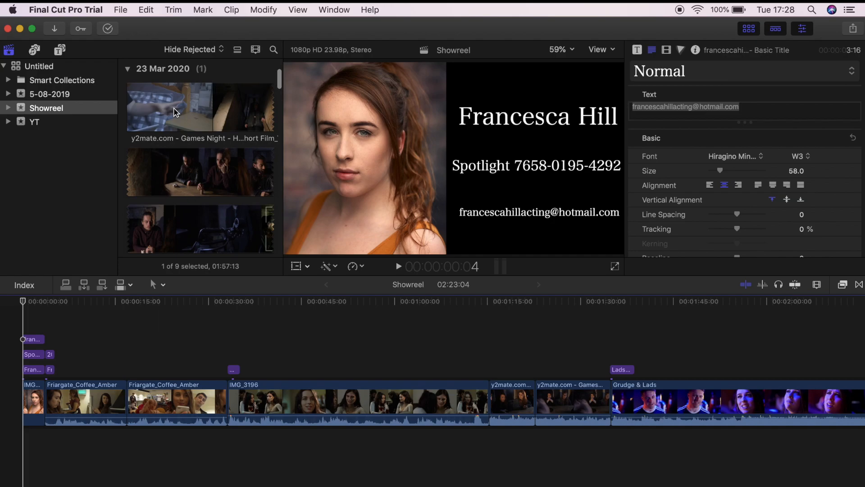
scroll(215, 174, "down", 2)
scroll(215, 174, "down", 6)
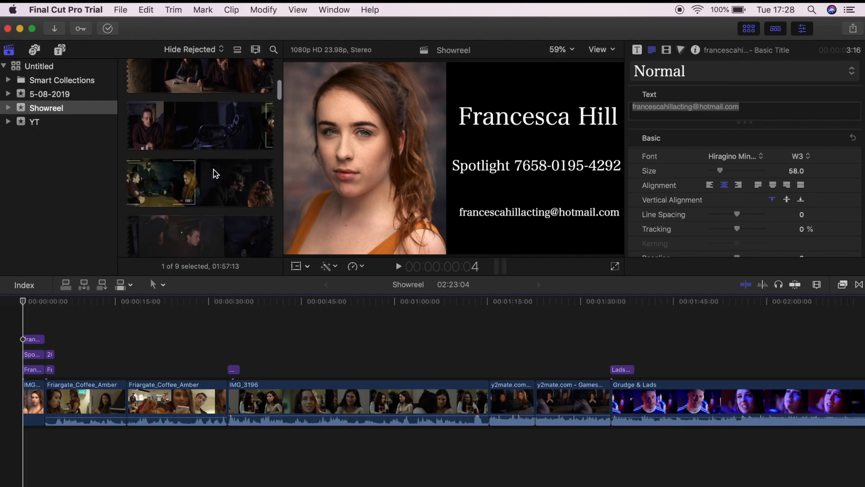
scroll(216, 174, "down", 15)
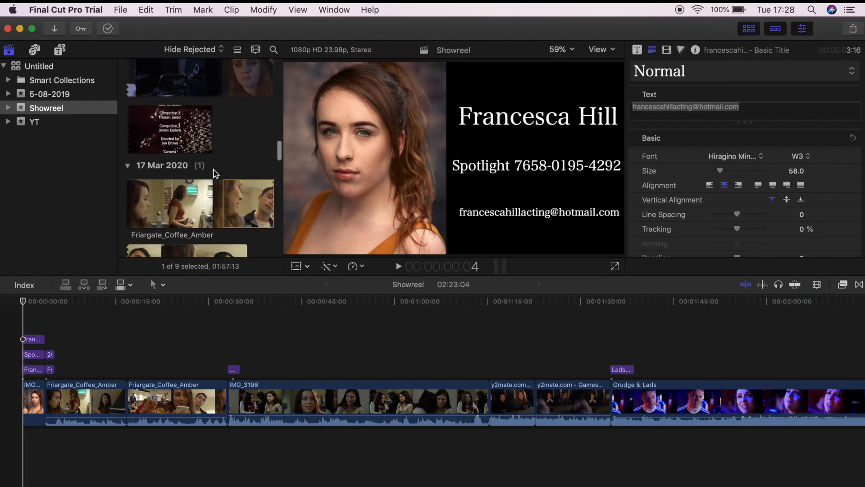
scroll(215, 173, "down", 8)
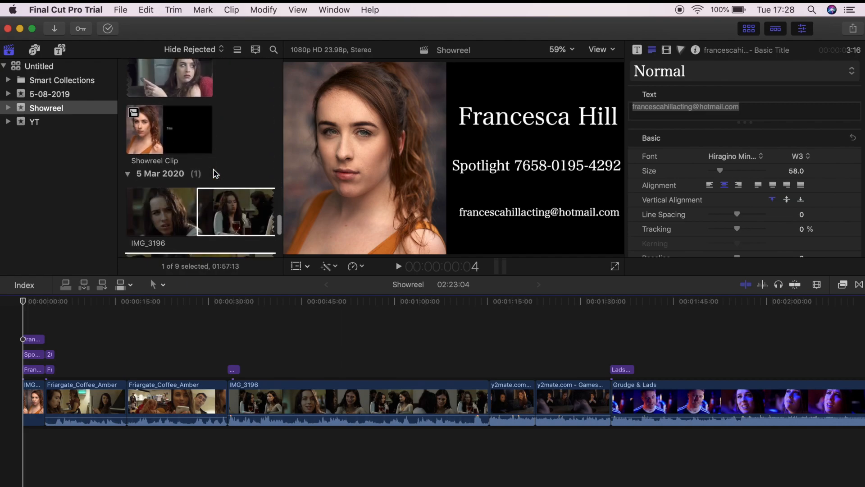
scroll(215, 174, "up", 5)
scroll(230, 116, "up", 8)
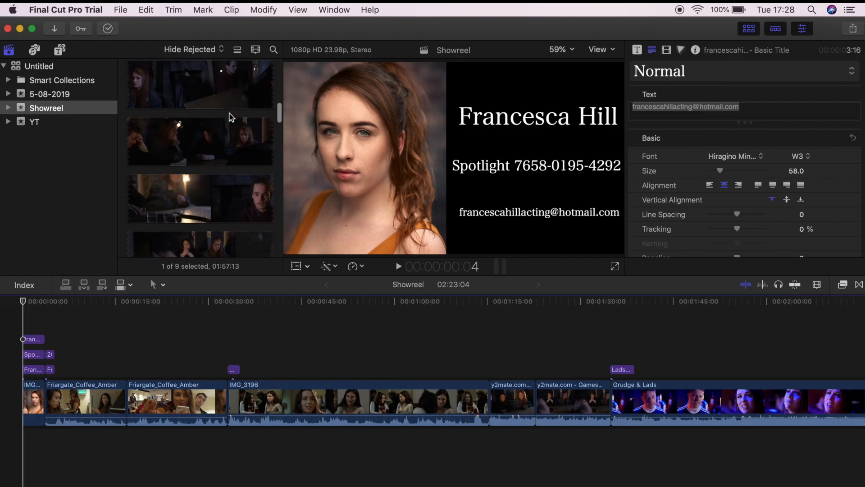
scroll(230, 116, "down", 20)
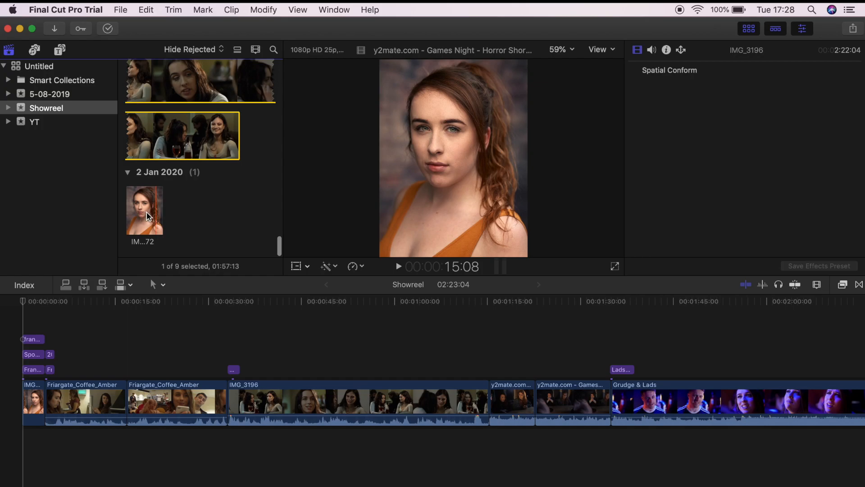
left_click(146, 212)
Step: Review the opening headshot card and the cut into the first Friargate_Coffee_Amber clip, ending back at the start of the timeline
left_click(38, 406)
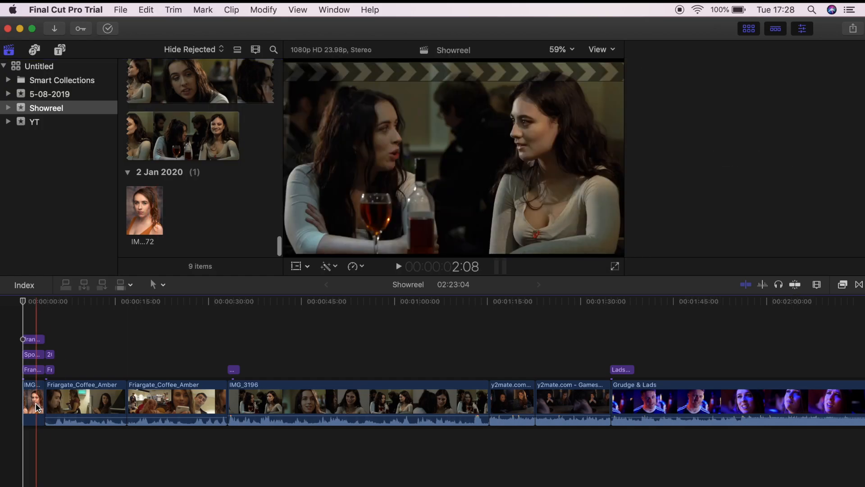
left_click(25, 308)
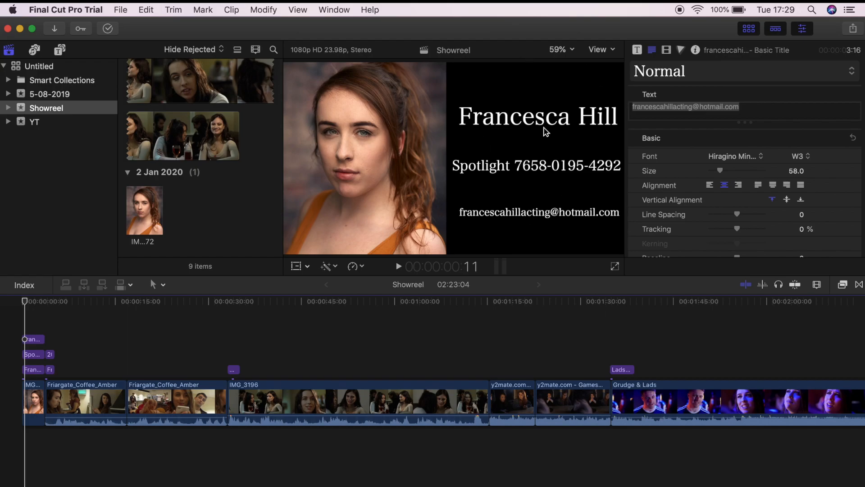
left_click(46, 343)
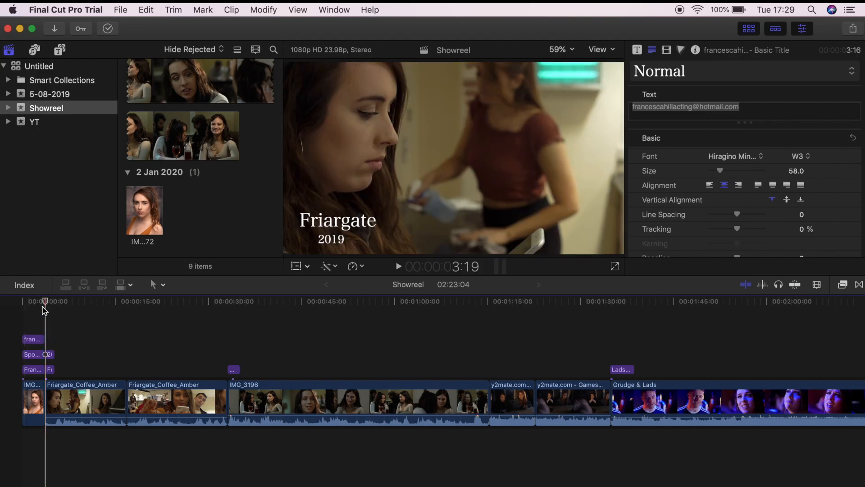
left_click_drag(46, 306, 23, 307)
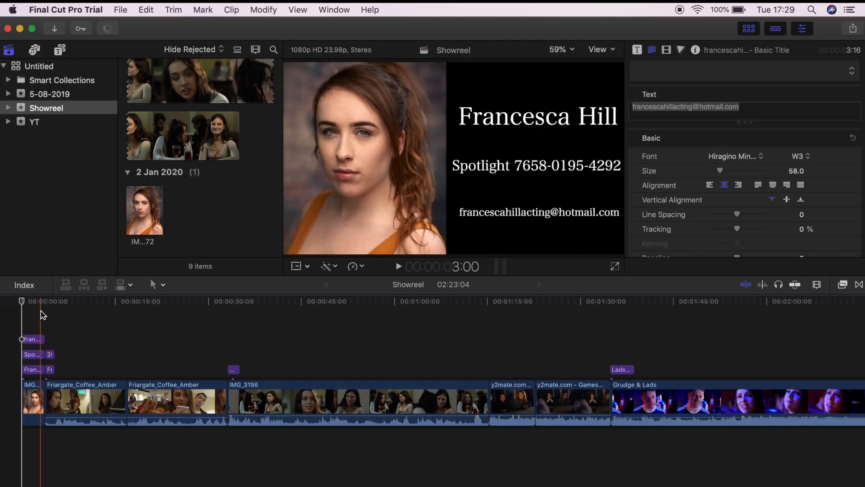
Step: Look back through the event's source clips to the Friargate_Coffee_Amber footage under 17 Mar 2020
scroll(151, 161, "up", 2)
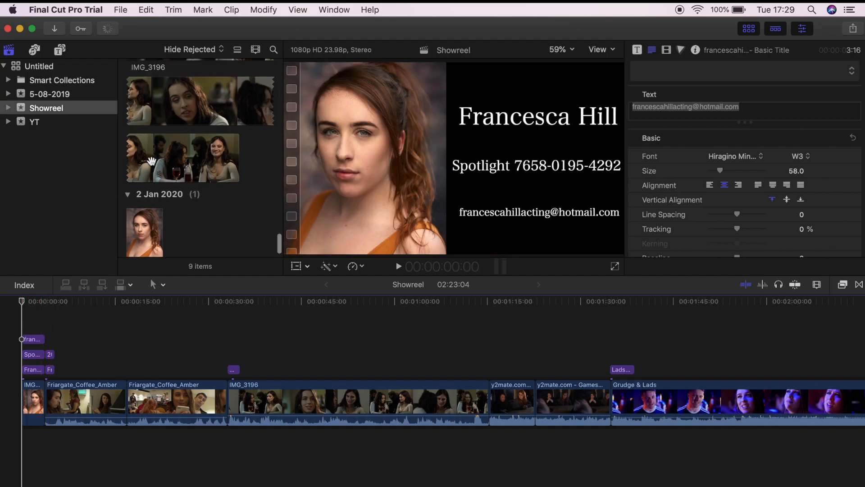
left_click(174, 132)
left_click(88, 342)
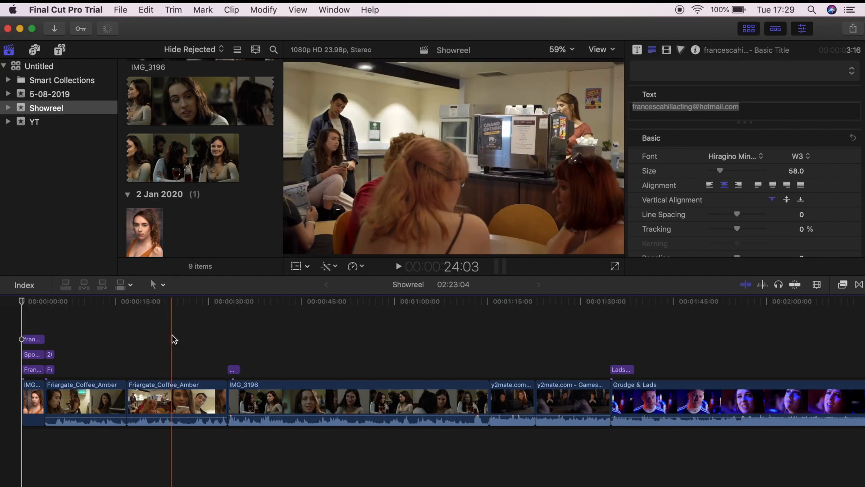
scroll(172, 205, "up", 10)
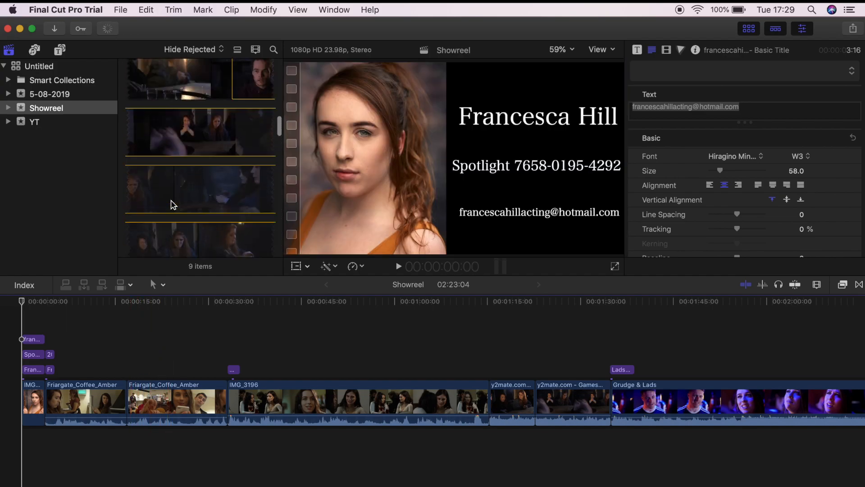
scroll(171, 205, "up", 2)
scroll(172, 205, "down", 6)
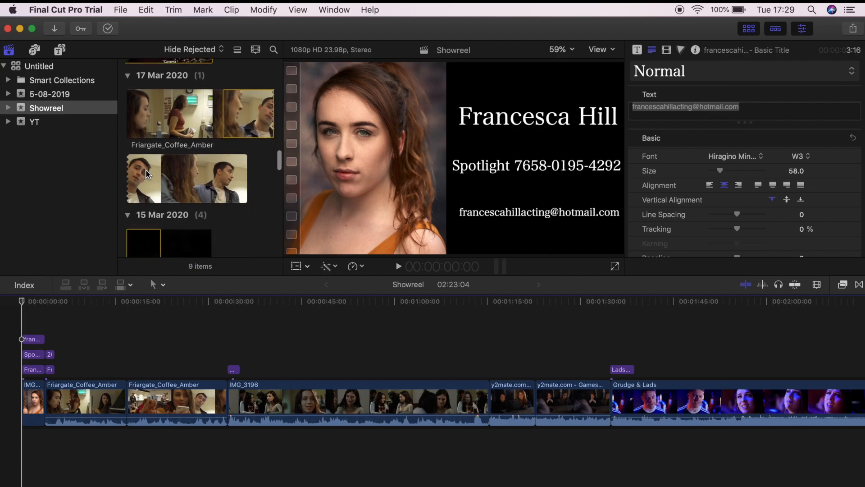
left_click(146, 175)
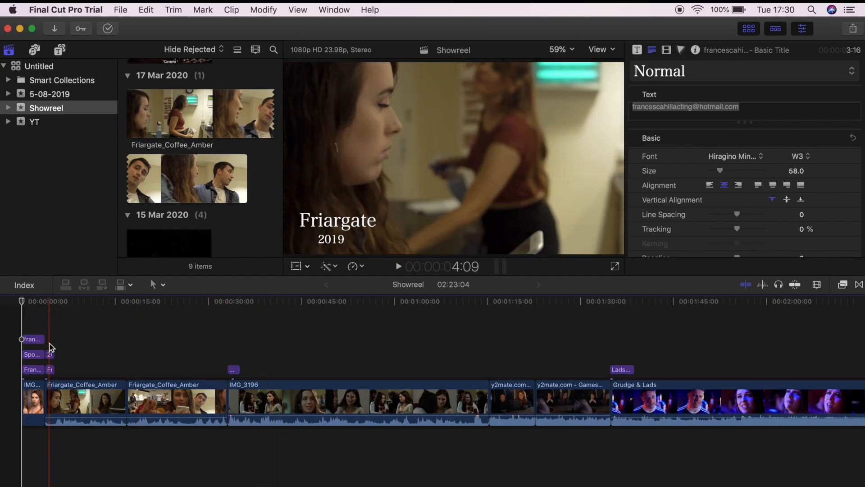
Step: Inspect the 2019 title, the contact e-mail title on the opening card and the Scene Study lower third
left_click(50, 354)
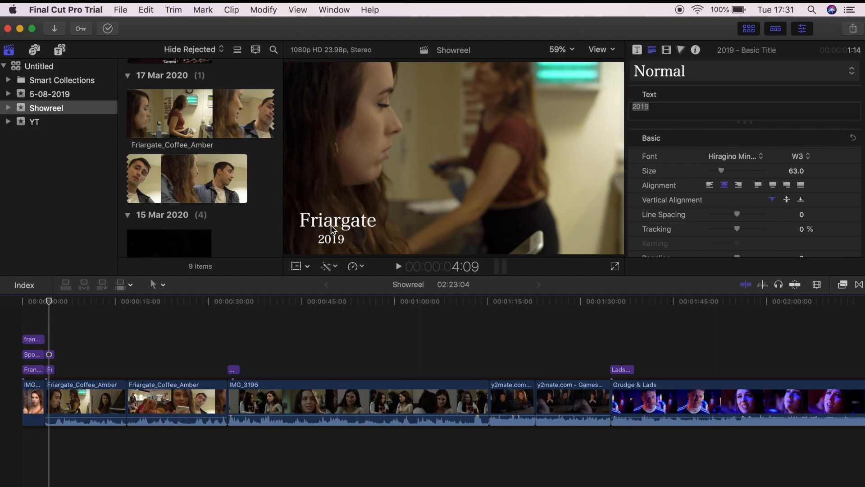
left_click(29, 312)
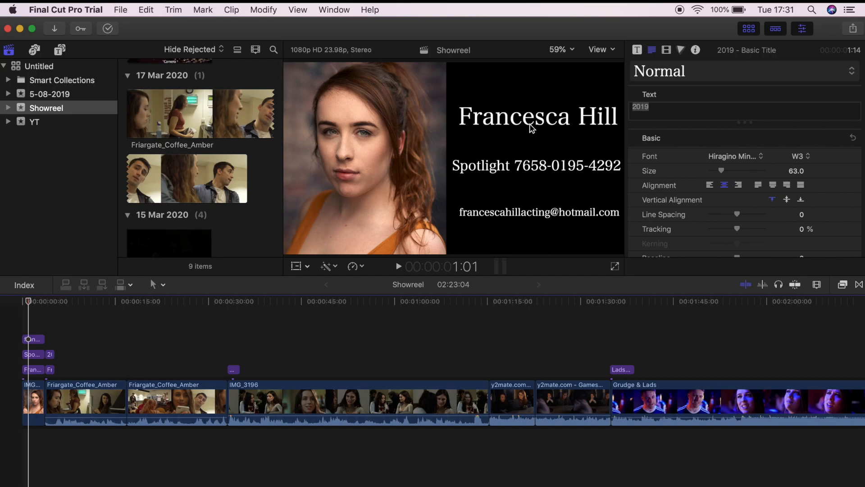
left_click(479, 192)
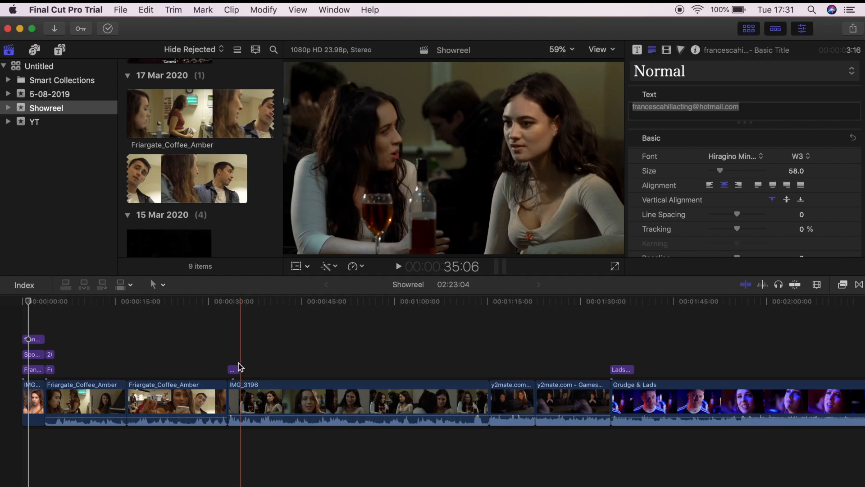
left_click(233, 369)
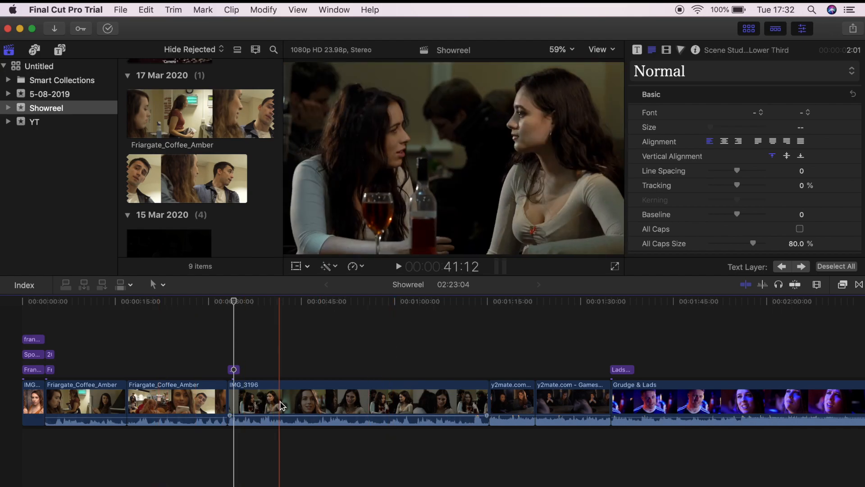
Step: Review the IMG_3196 scene and the Games Night clips, then park the playhead at the start of the first Games Night clip
scroll(375, 380, "right", 2)
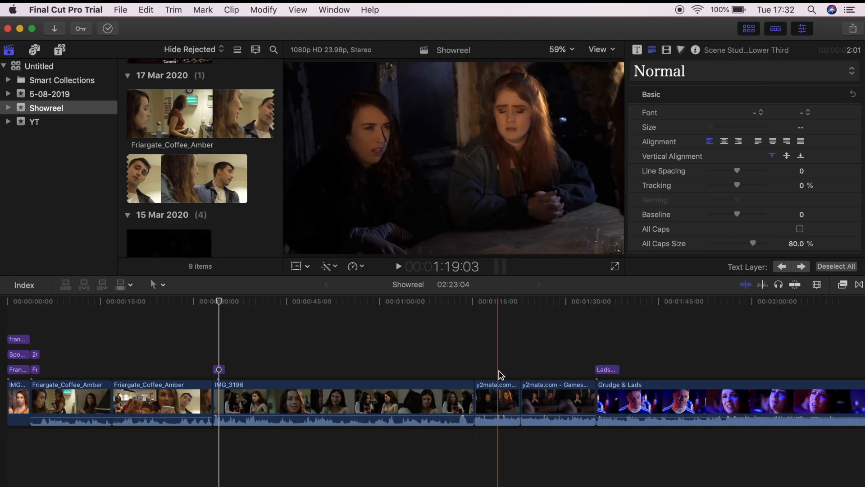
left_click(521, 377)
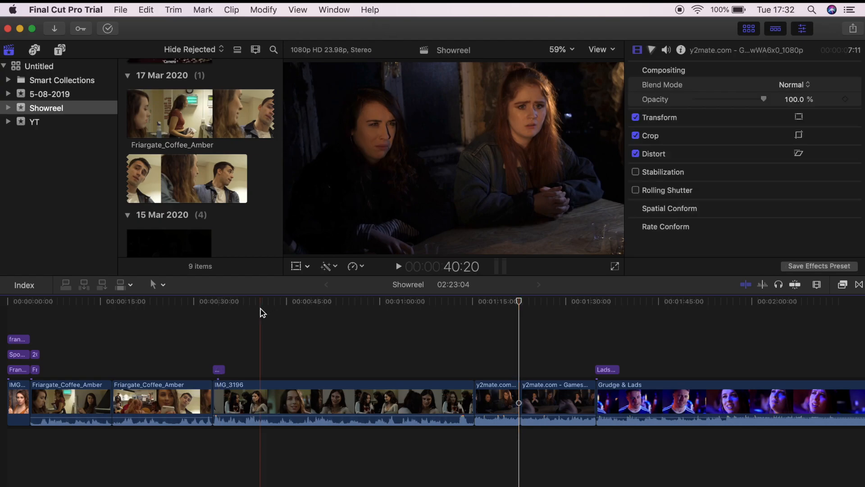
left_click(291, 322)
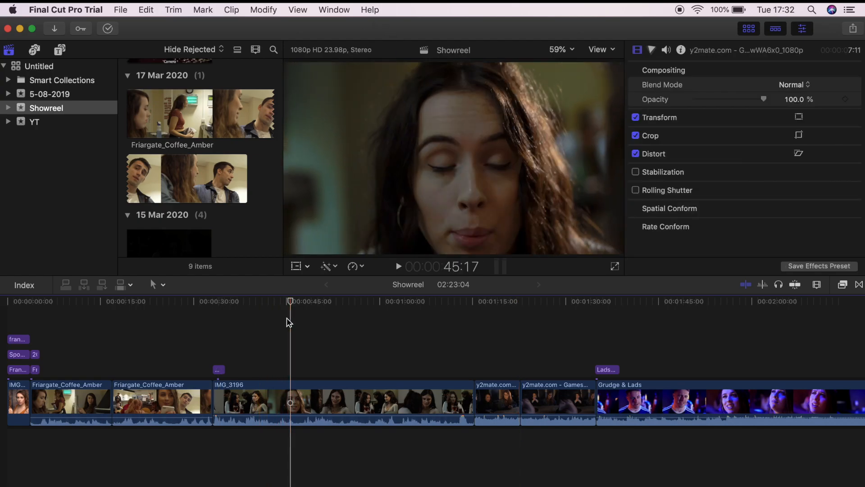
left_click(276, 319)
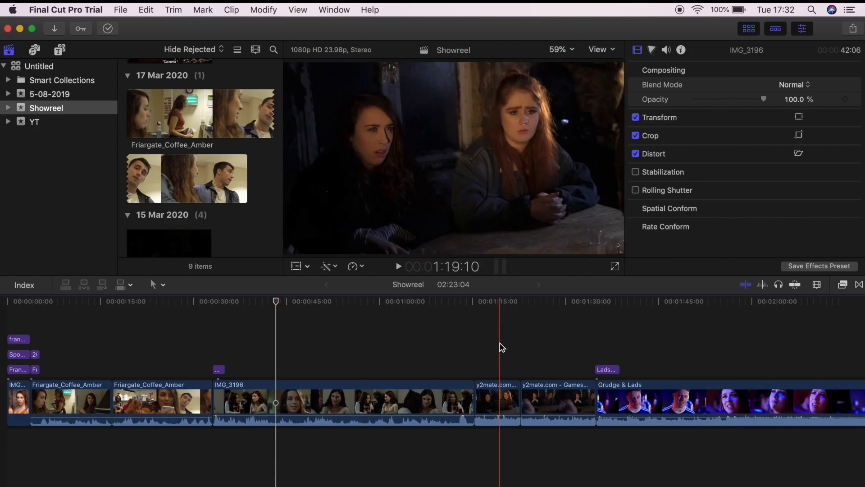
left_click(498, 344)
scroll(469, 348, "right", 1)
left_click(467, 344)
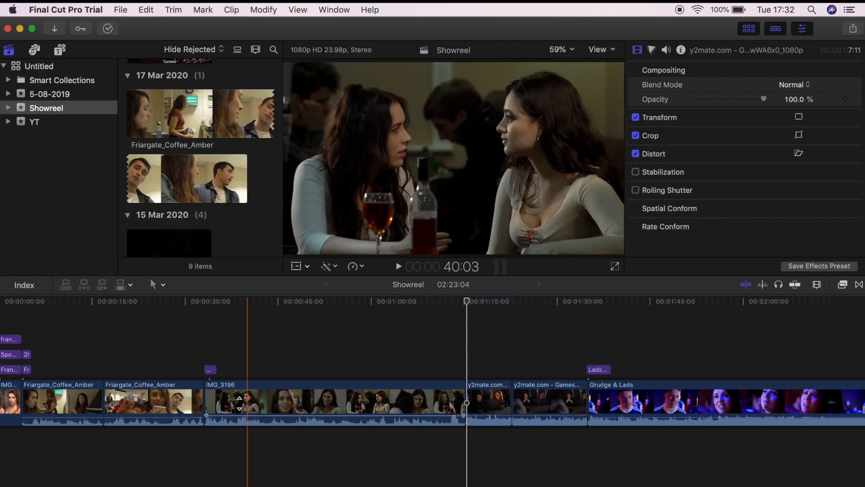
Step: Add a Basic Title above the first Games Night clip, starting where that clip begins
left_click(61, 50)
scroll(197, 189, "down", 10)
left_click(148, 219)
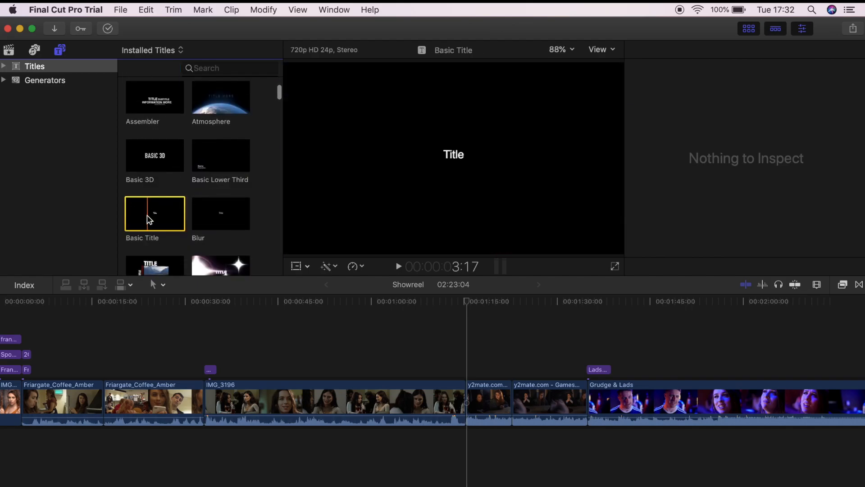
left_click_drag(149, 220, 479, 369)
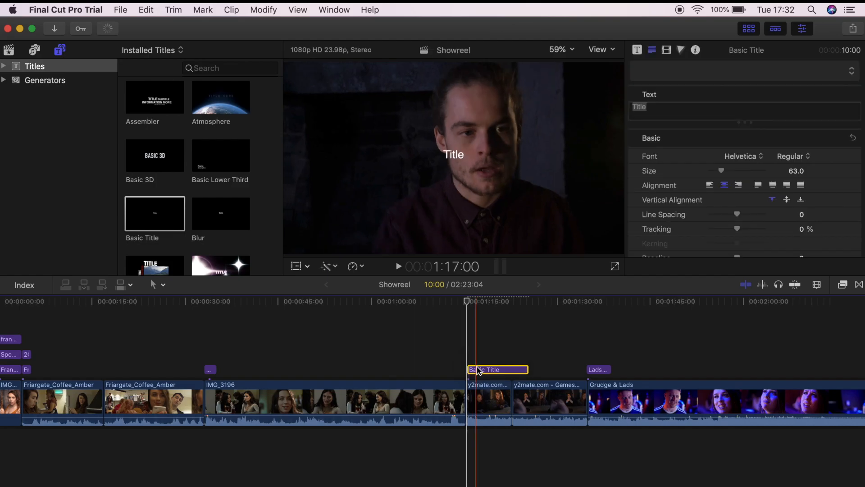
Step: Replace the new title's placeholder text with "Games Night"
left_click(658, 113)
left_click_drag(646, 108, 631, 108)
type("Ga")
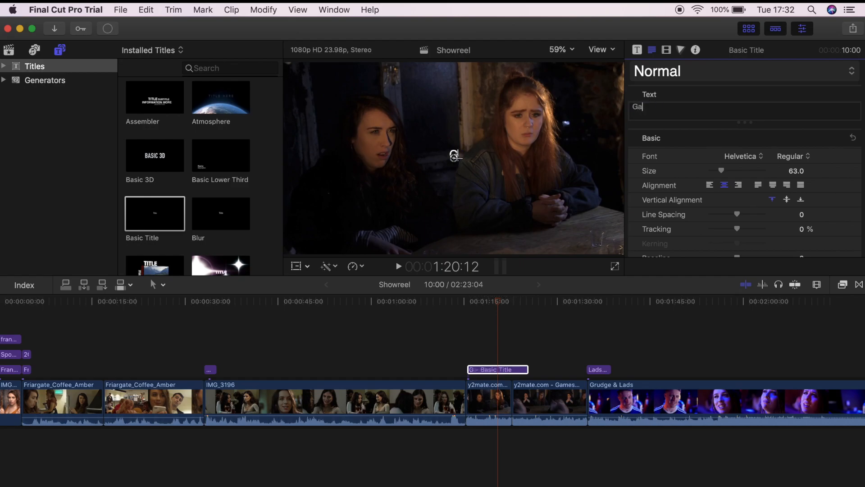
type("mes Night")
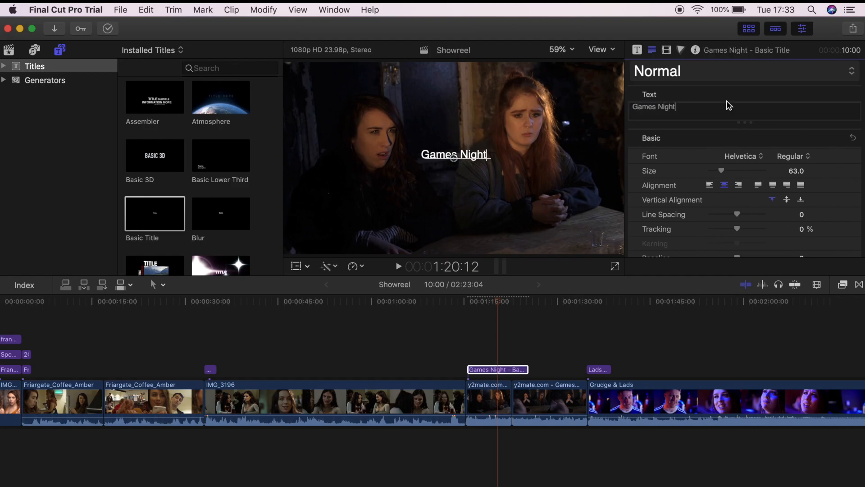
Step: Change the Games Night title's font to Hiragino Maru Gothic ProN
left_click_drag(684, 110, 642, 108)
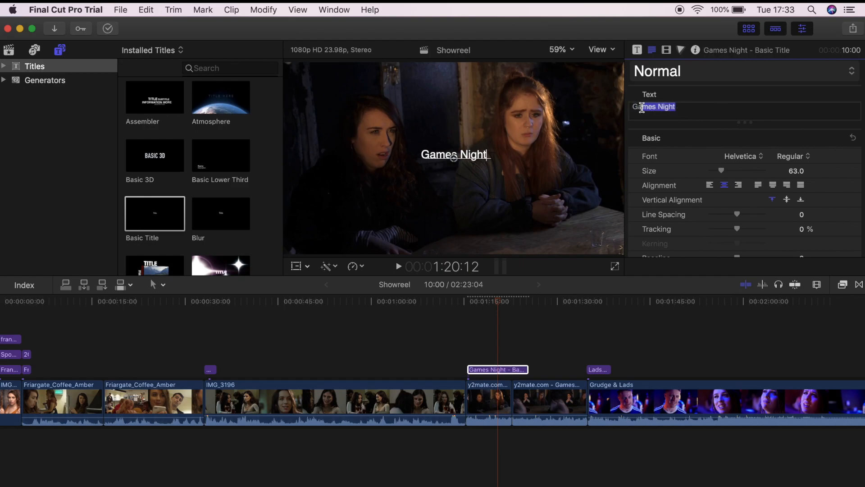
left_click(742, 158)
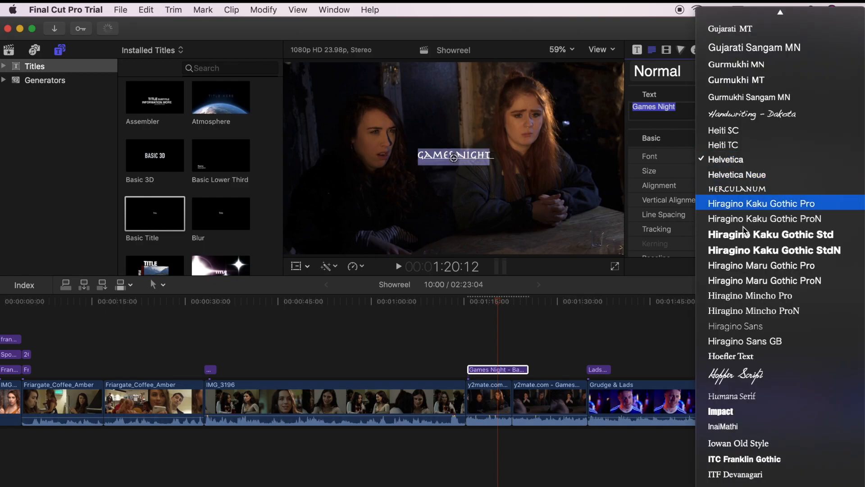
left_click(743, 284)
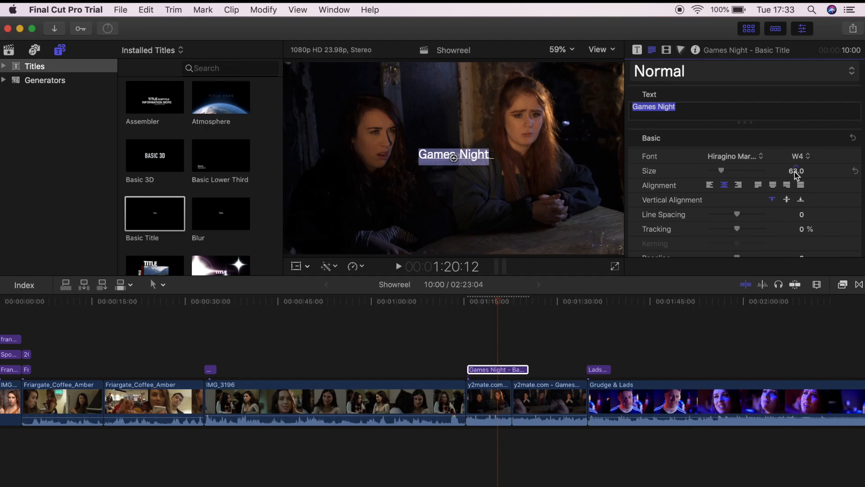
Step: Inspect the text size of the "Scene Study" line in the title above the IMG_3196 clip
left_click(210, 350)
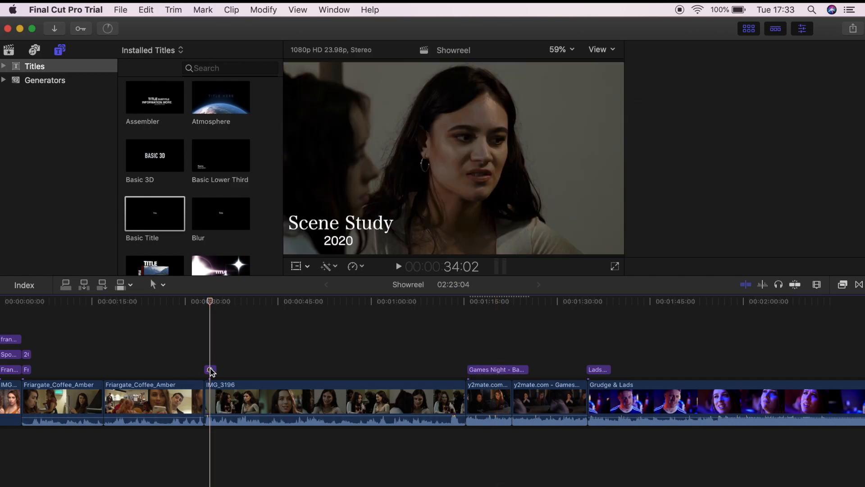
left_click(211, 369)
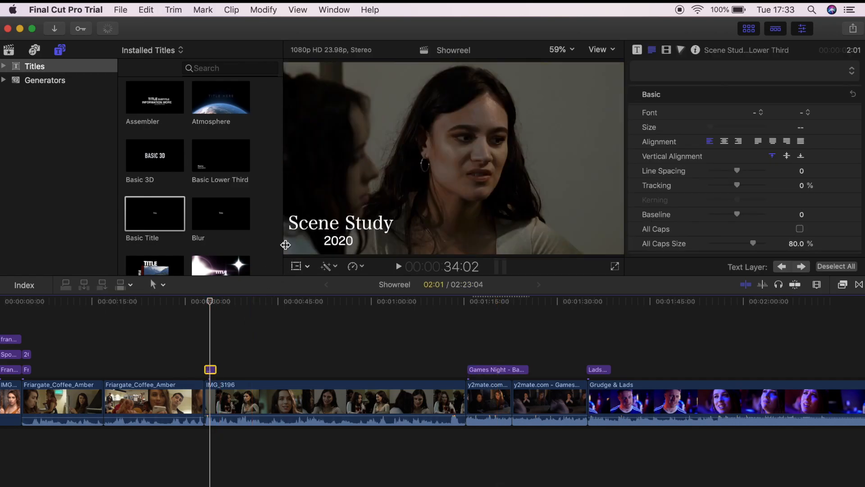
left_click(307, 232)
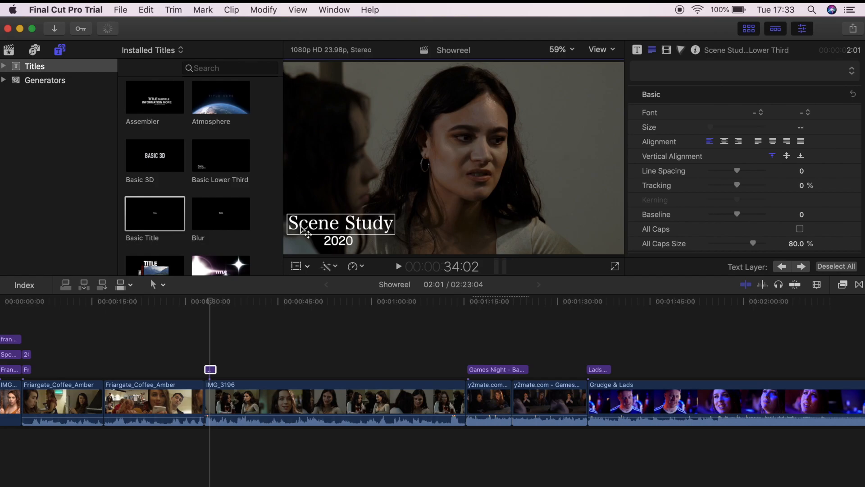
double_click(307, 232)
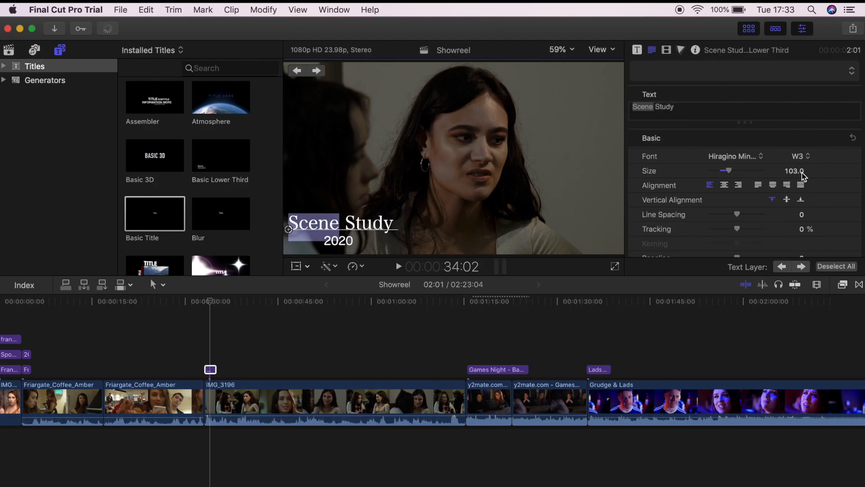
Step: Set the Games Night title's size to 103 and move it to the lower-left area of the video frame
left_click(491, 354)
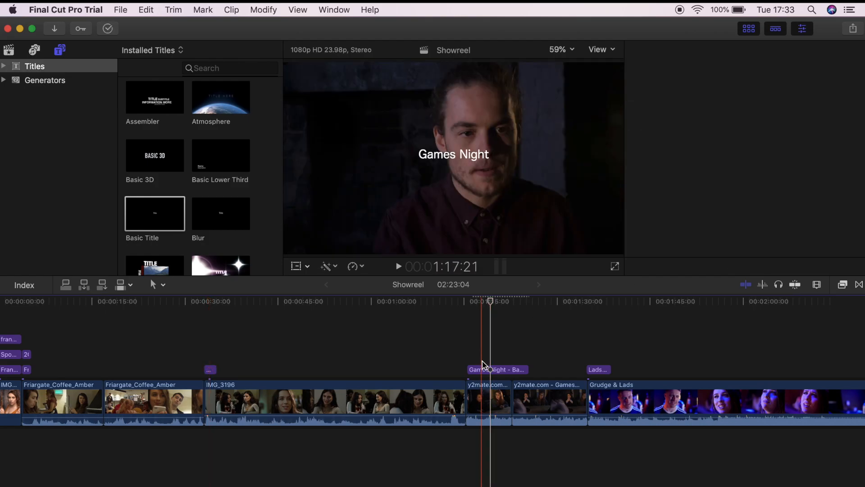
double_click(486, 370)
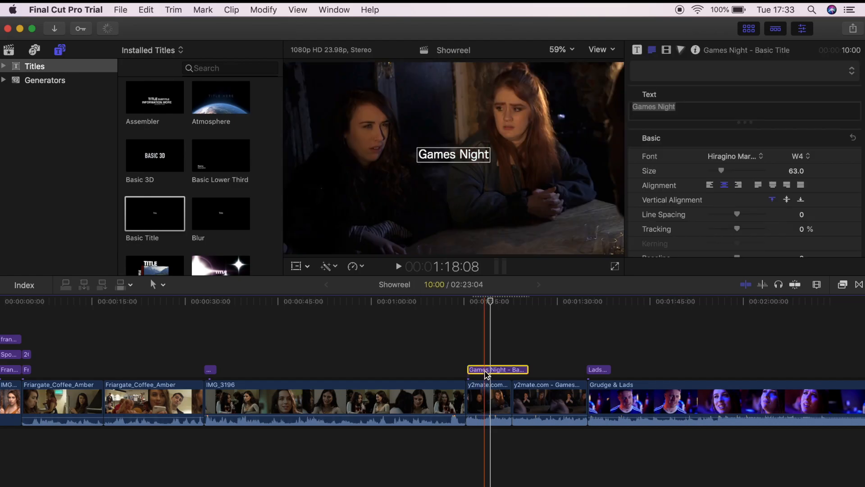
left_click(795, 171)
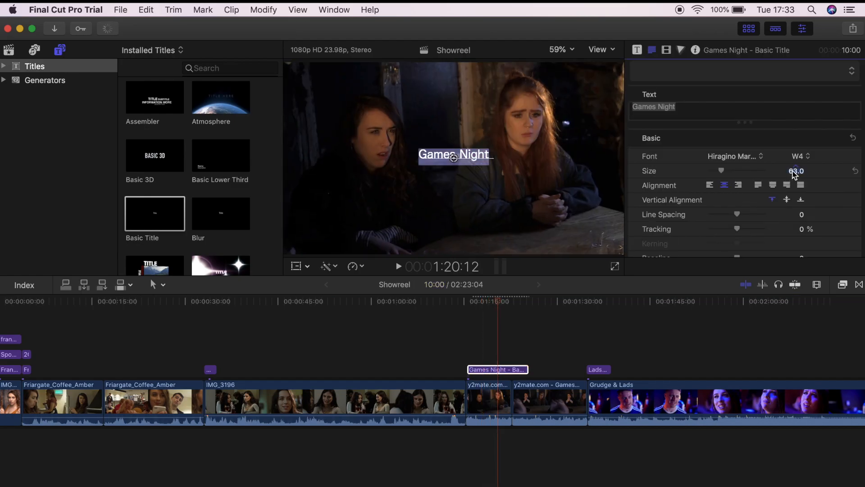
type("10")
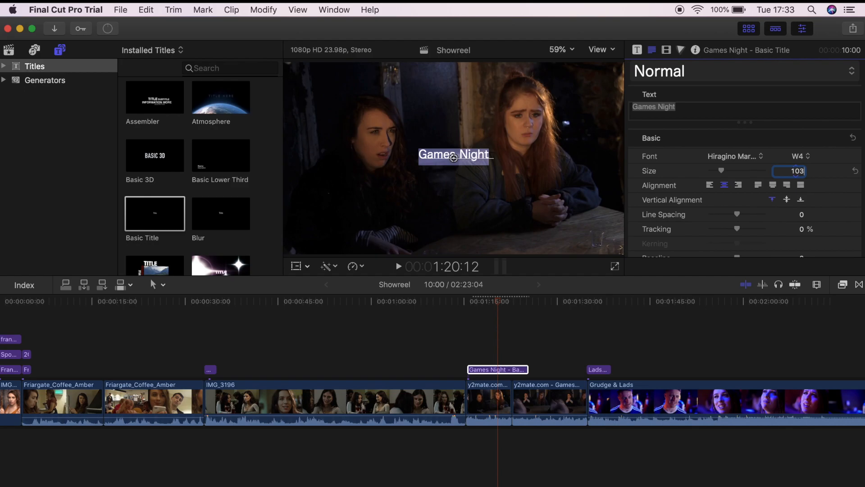
type("3")
key("Return")
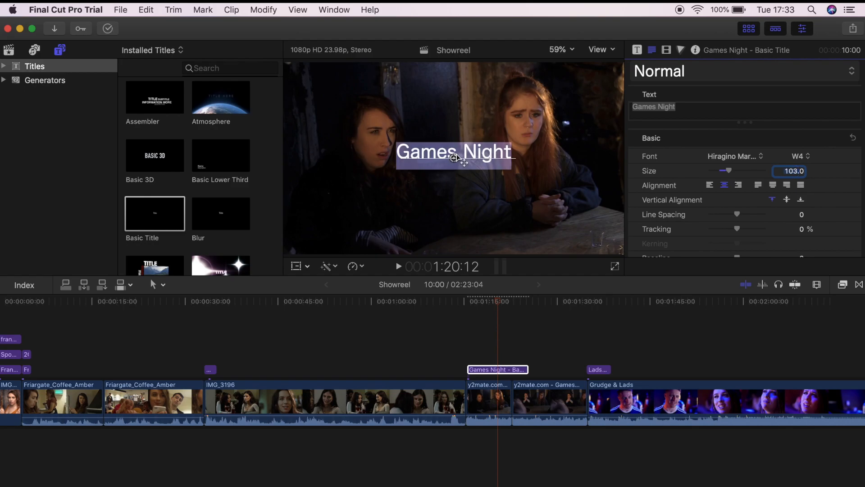
left_click_drag(454, 160, 351, 227)
Step: Add a second Basic Title above the Games Night title and replace its placeholder text with "2018"
left_click_drag(155, 219, 470, 356)
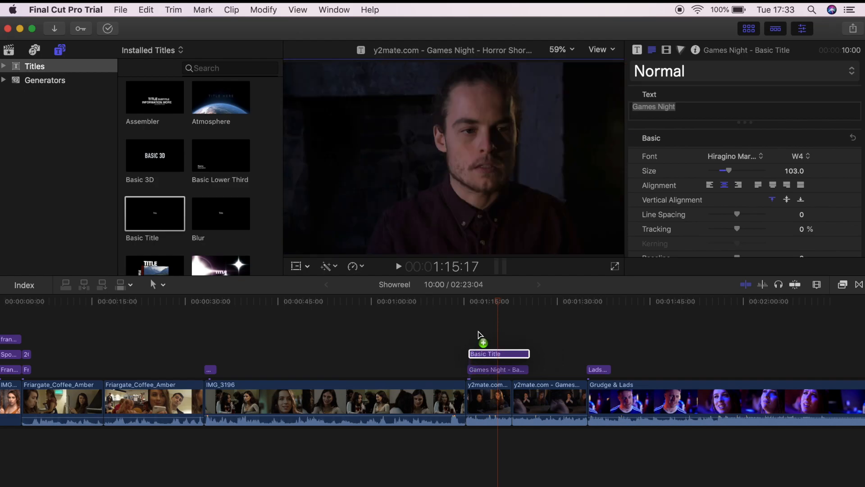
double_click(488, 355)
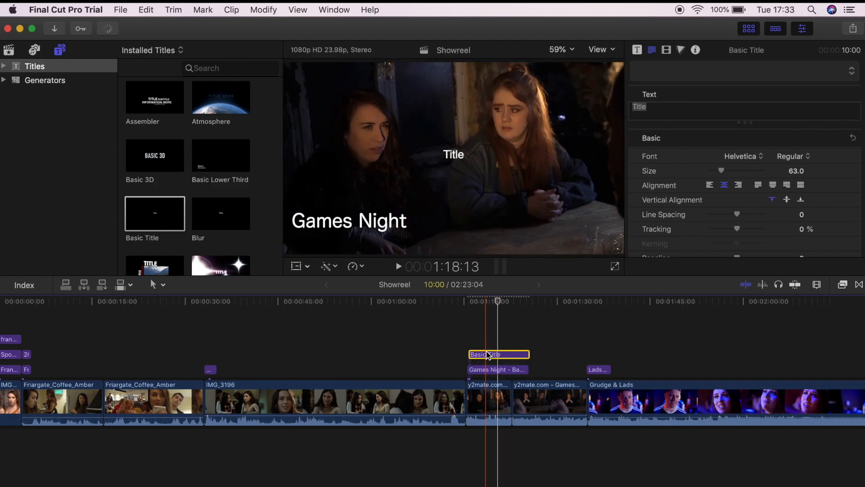
left_click(653, 116)
key("BackSpace")
key("BackSpace")
key("BackSpace")
key("BackSpace")
key("BackSpace")
type("2018")
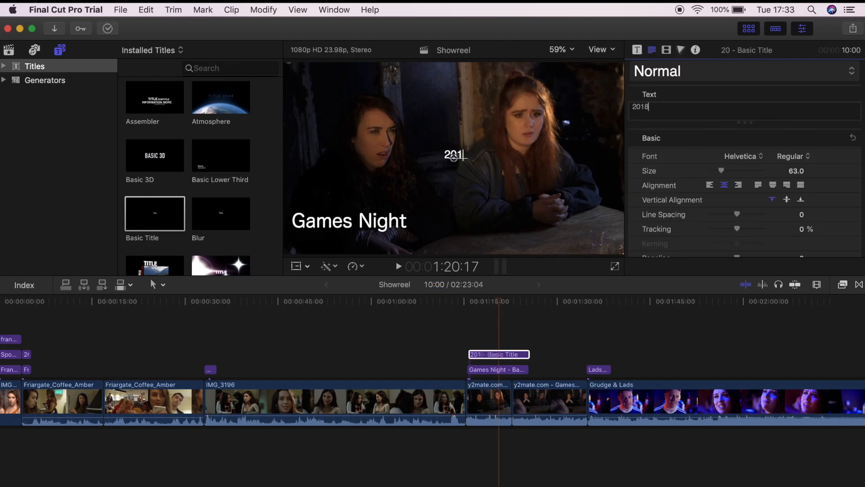
Step: Change the 2018 title's font and move the text directly beneath "Games Night" in the video frame
left_click(752, 157)
left_click(747, 282)
left_click_drag(464, 161, 349, 247)
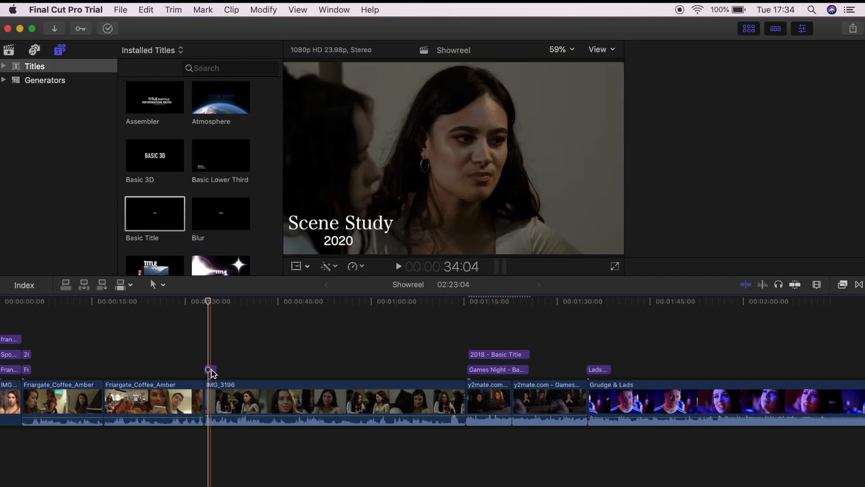
Step: Check which font the "Scene Study" title above the IMG_3196 clip uses
double_click(210, 370)
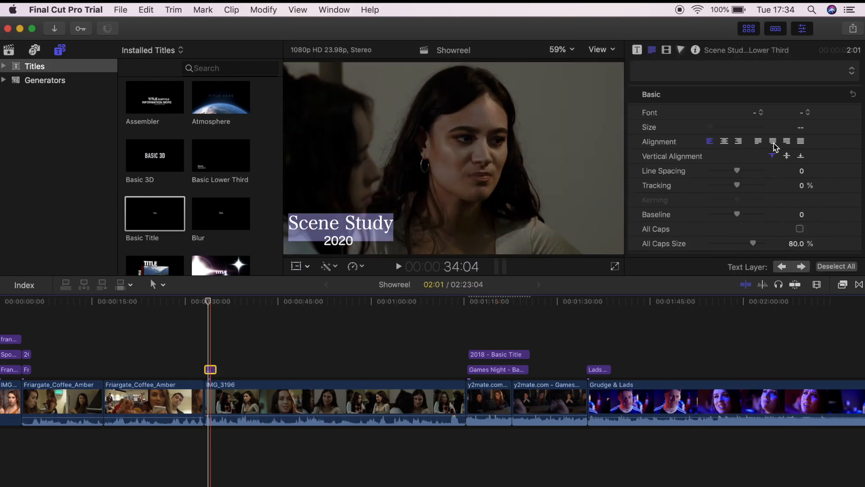
left_click(734, 156)
left_click(757, 158)
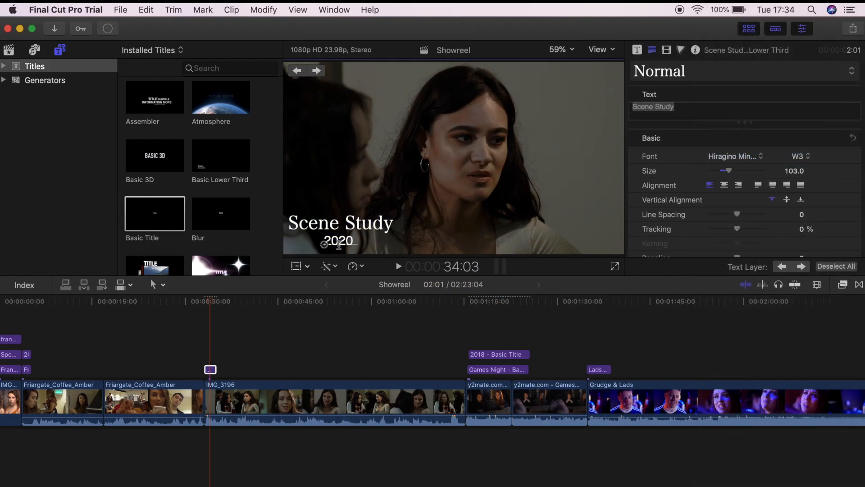
Step: Change the font of both the Games Night and 2018 titles to Hiragino Mincho W3
left_click(498, 370)
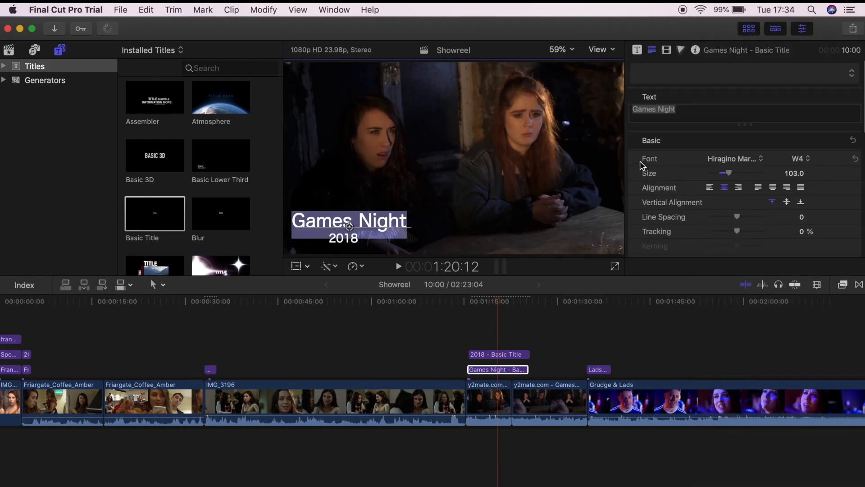
left_click(726, 157)
left_click(750, 190)
left_click(490, 358)
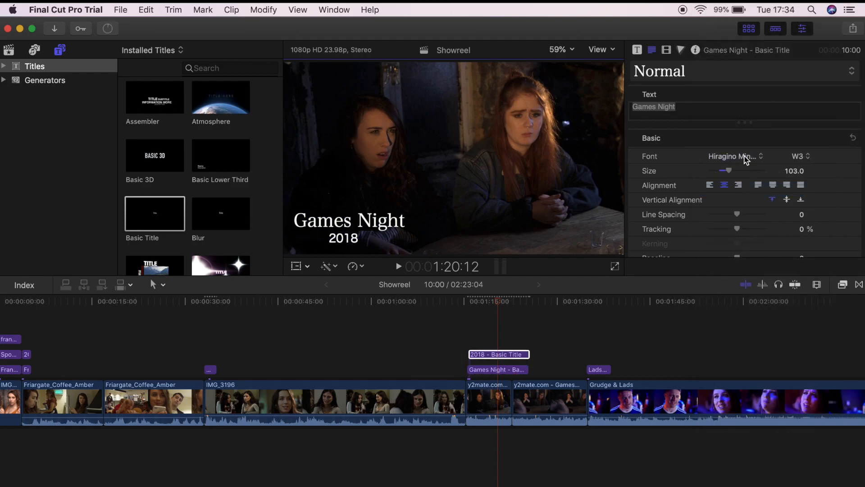
left_click(743, 158)
left_click(745, 198)
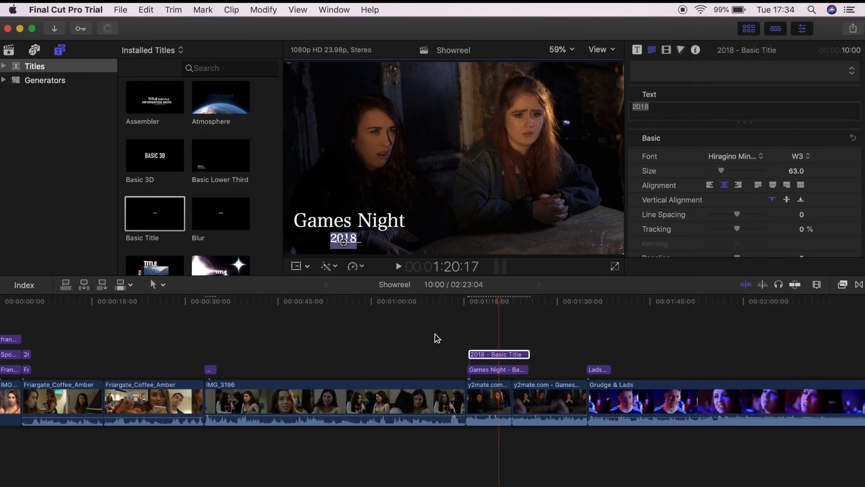
Step: Align the starts of the Games Night and 2018 titles with the start of the first Games Night clip
left_click(467, 321)
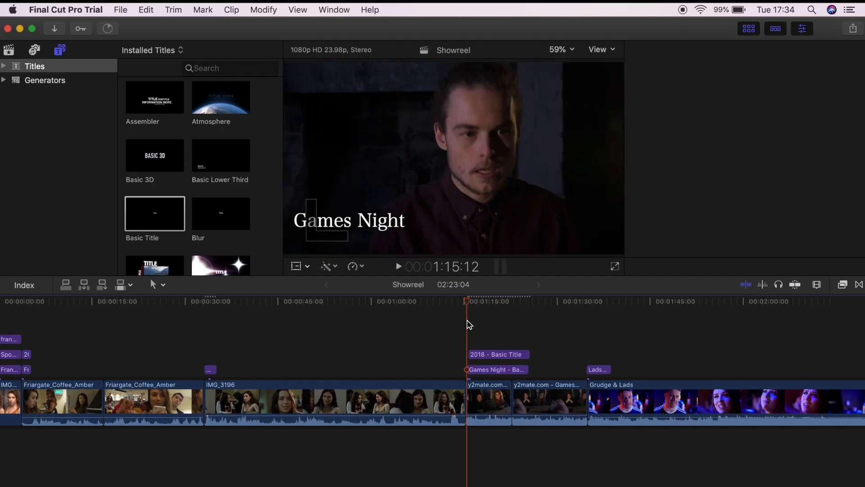
scroll(467, 321, "up", 3)
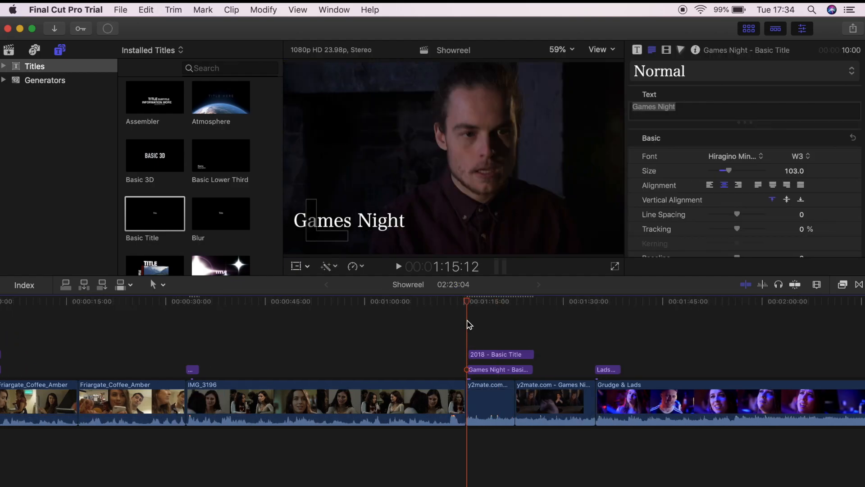
scroll(467, 321, "up", 3)
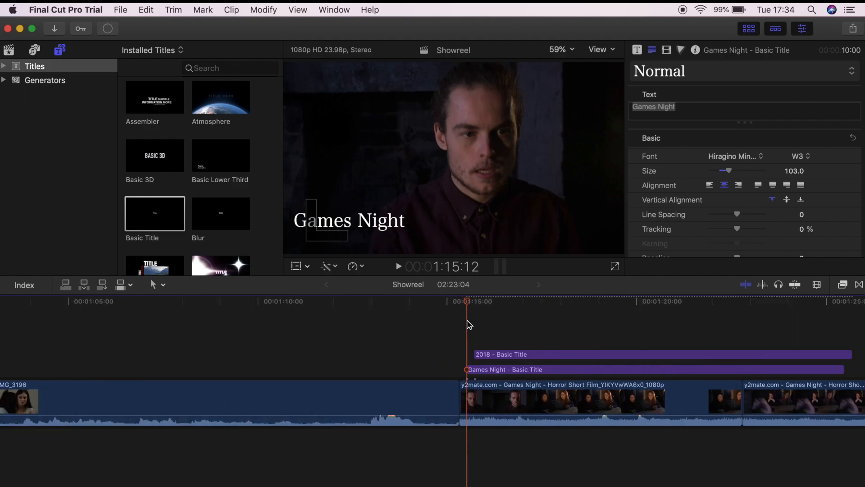
left_click(479, 372)
left_click_drag(478, 374, 471, 355)
left_click_drag(467, 302, 464, 305)
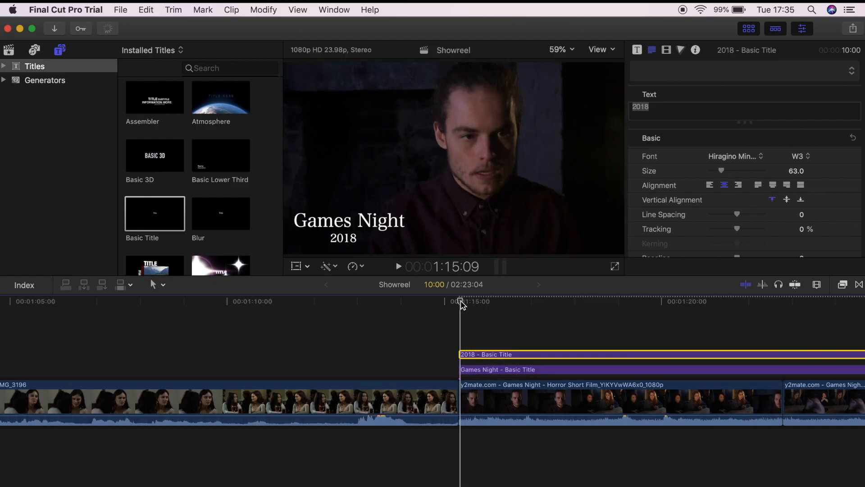
Step: Cut the 2018 and Games Night titles at 1:17:00 and delete the parts after the cut
left_click_drag(462, 304, 533, 304)
key("b")
left_click(537, 355)
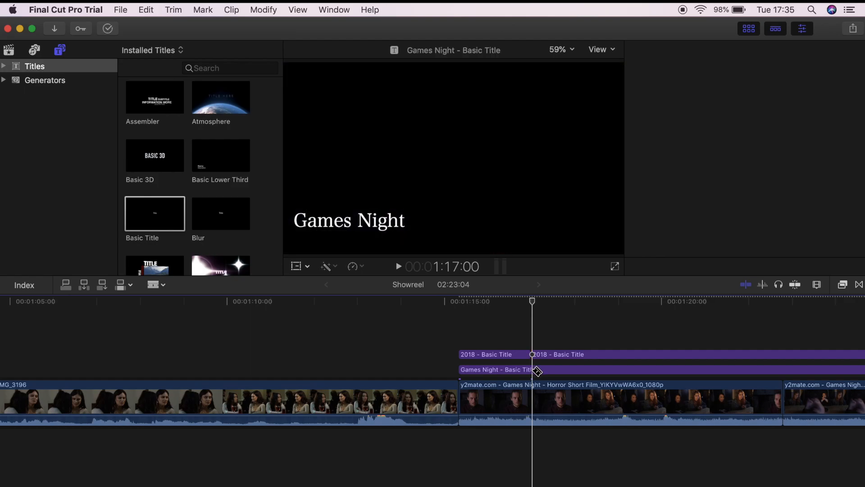
left_click(537, 369)
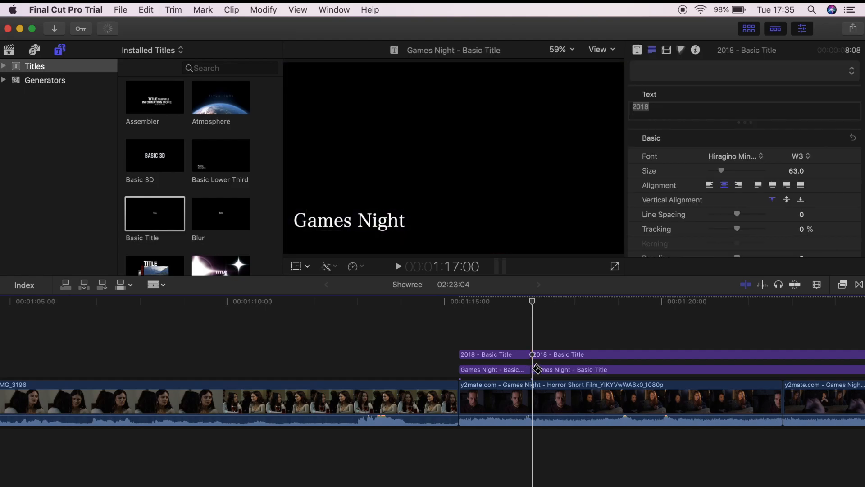
key("a")
key("Delete")
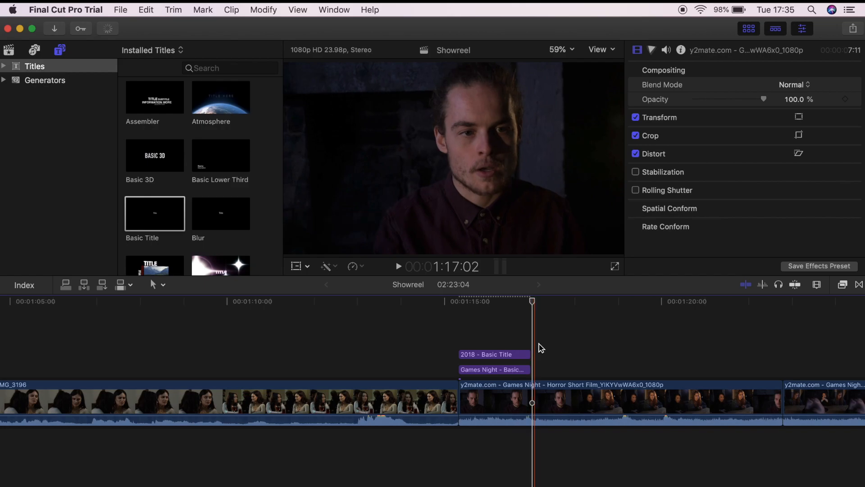
Step: Check the Games Night clips up to the Lads title, then show the Showreel event's media clips in the browser
scroll(512, 336, "down", 3)
scroll(513, 336, "right", 6)
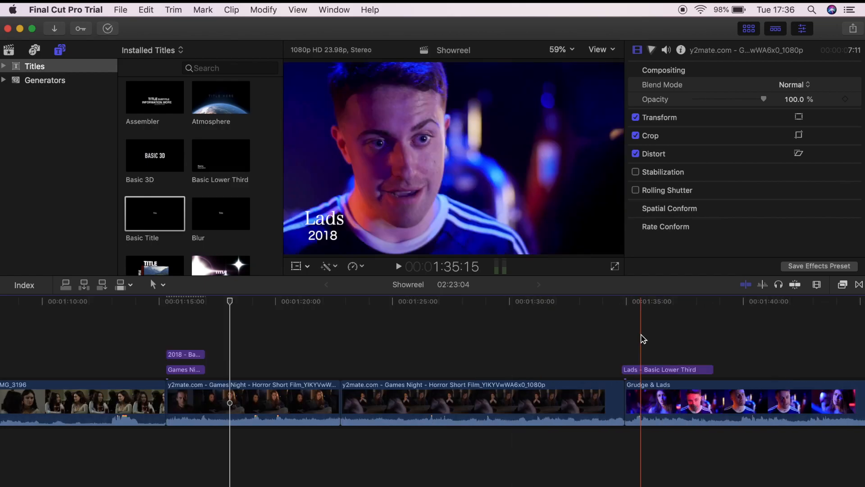
scroll(376, 341, "left", 1)
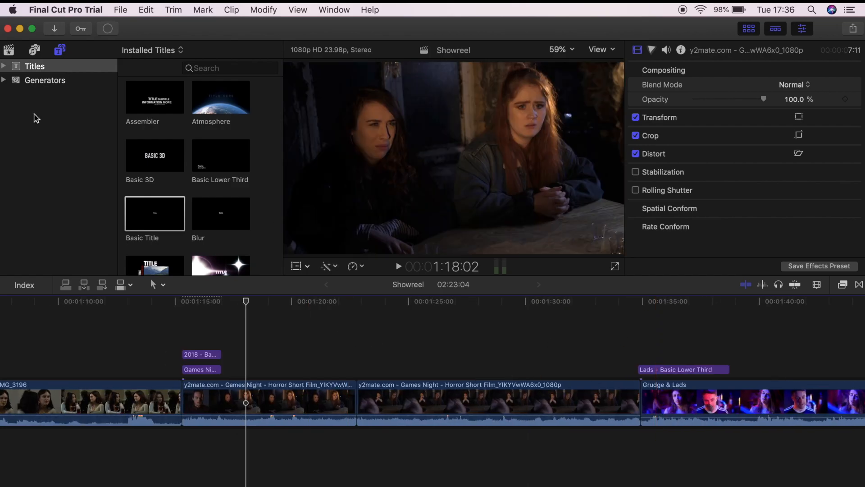
left_click(9, 50)
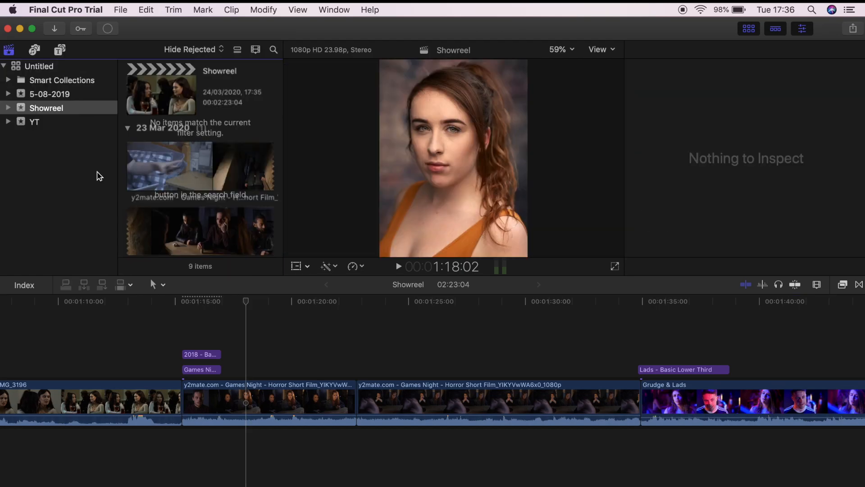
scroll(56, 345, "down", 1)
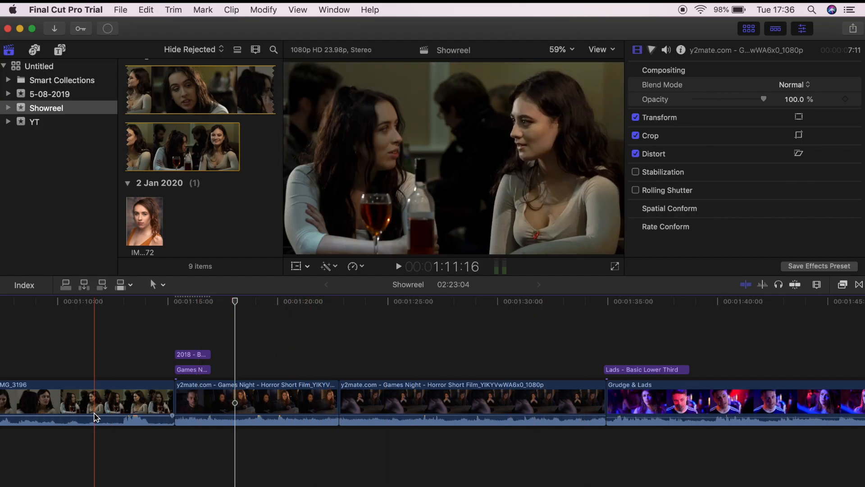
Step: Review the timeline from the IMG_3196 scene through the Games Night clips to the end of Grudge & Lads
scroll(94, 416, "down", 1)
scroll(95, 418, "left", 10)
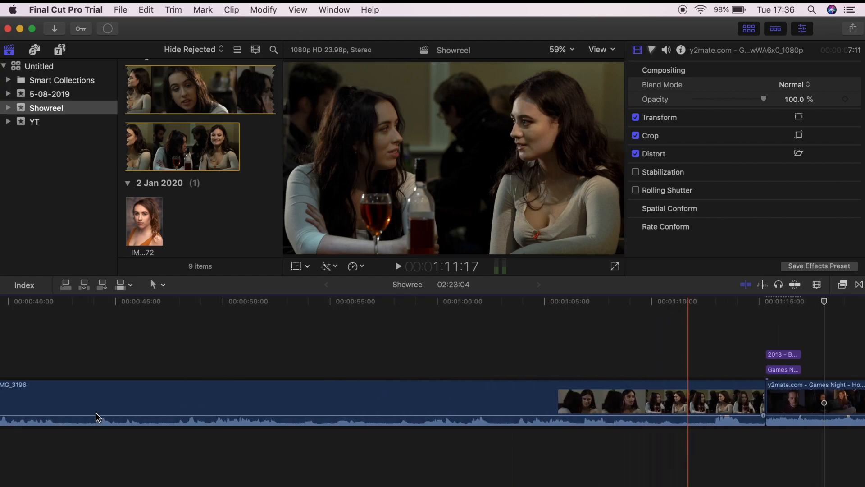
scroll(96, 418, "down", 2)
scroll(815, 342, "down", 1)
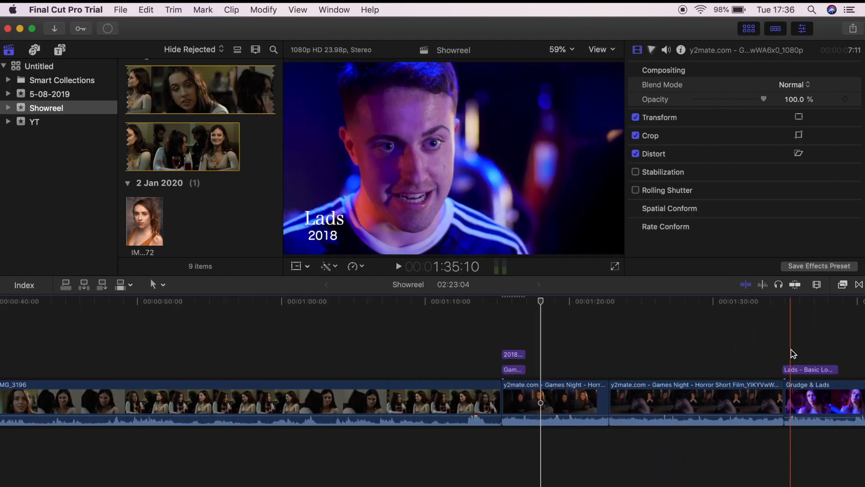
scroll(793, 352, "right", 10)
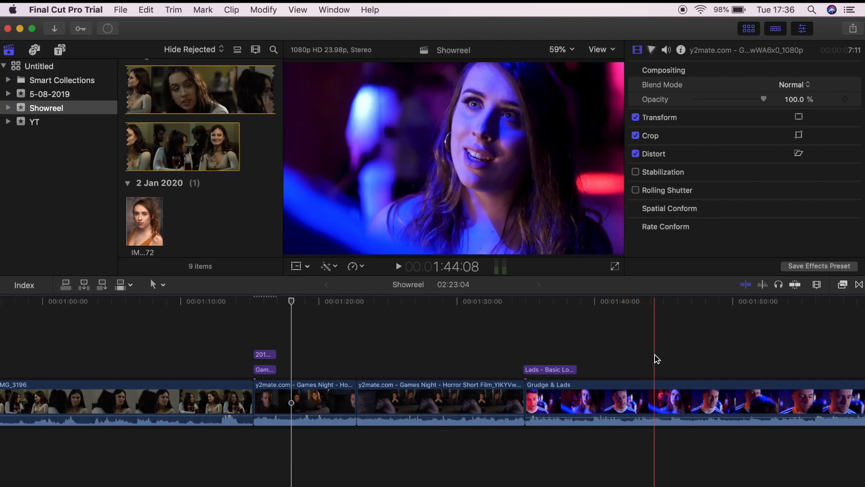
scroll(657, 359, "right", 4)
scroll(654, 356, "down", 1)
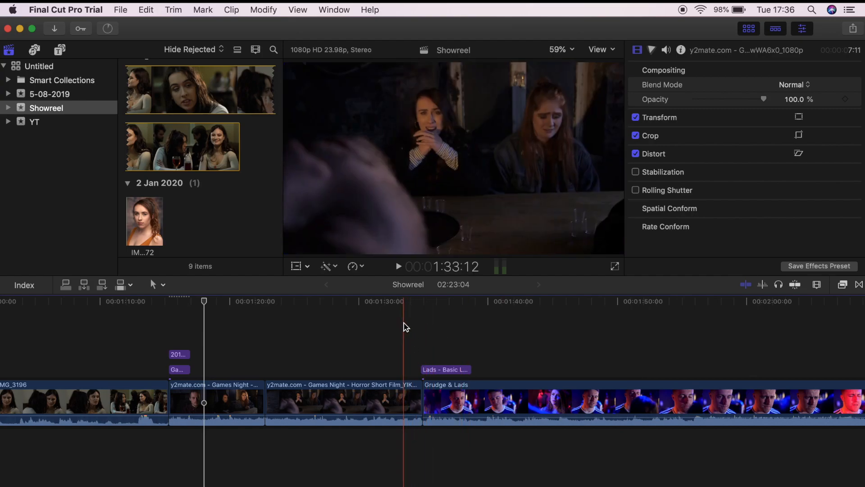
scroll(579, 353, "down", 1)
scroll(580, 353, "right", 10)
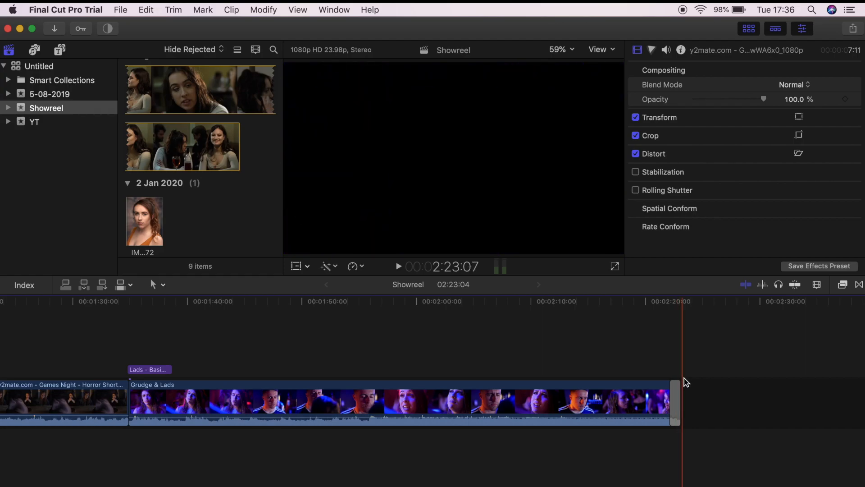
scroll(664, 371, "left", 8)
scroll(663, 371, "left", 10)
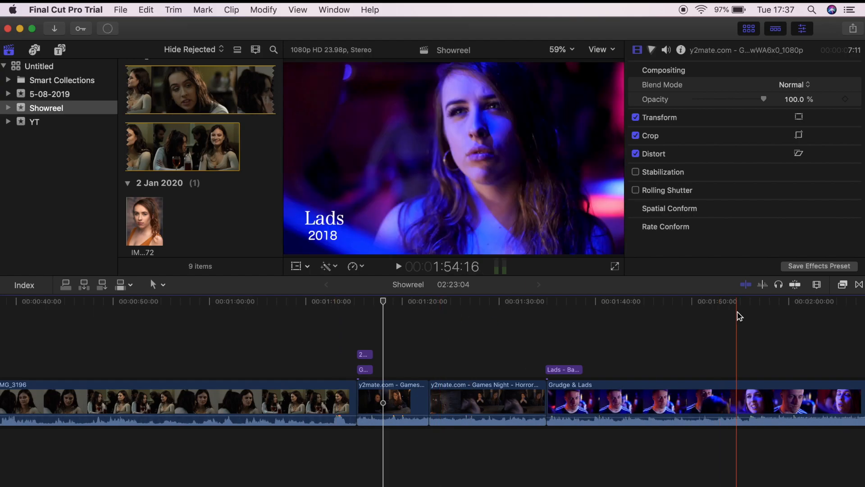
scroll(740, 317, "right", 5)
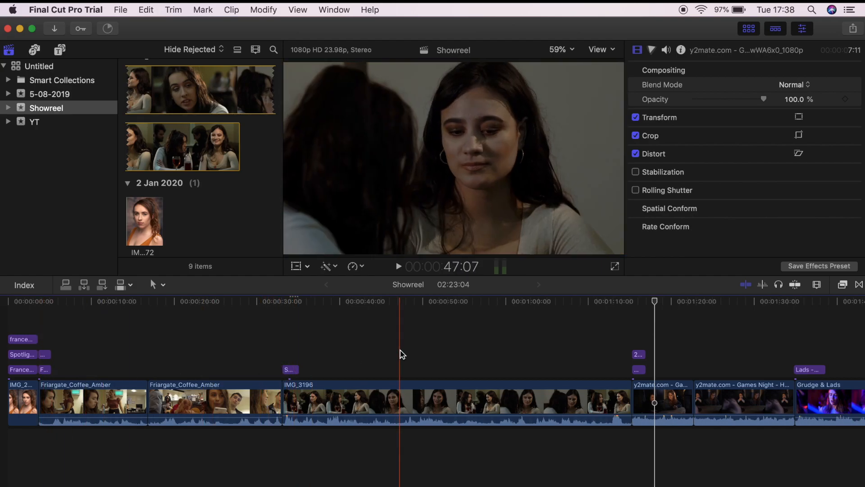
scroll(450, 356, "right", 5)
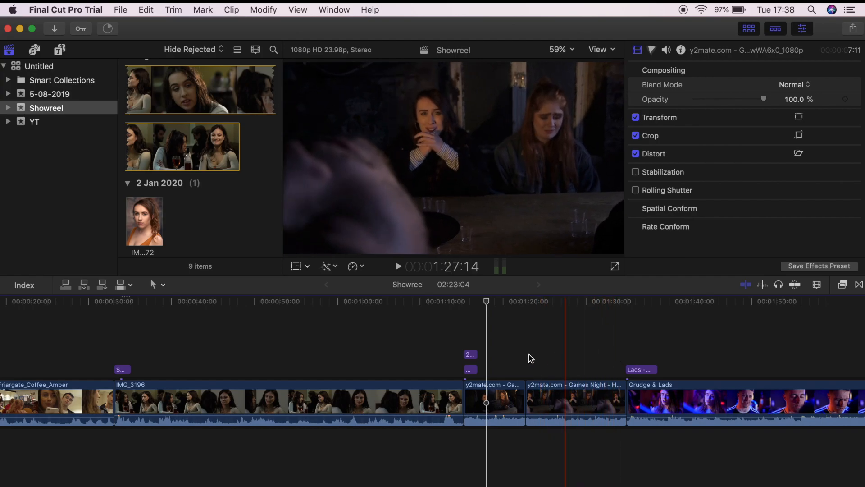
scroll(566, 350, "right", 5)
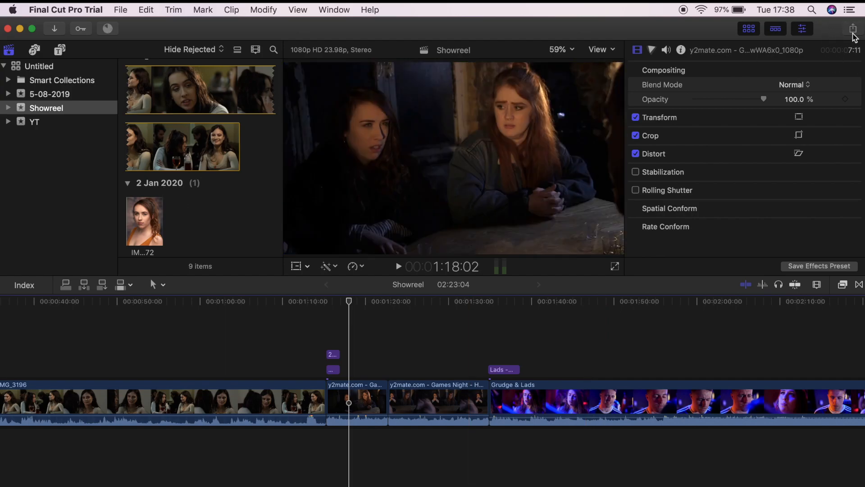
Step: Set up a Master File export of the Showreel project and choose H.264 as the video codec
left_click(853, 29)
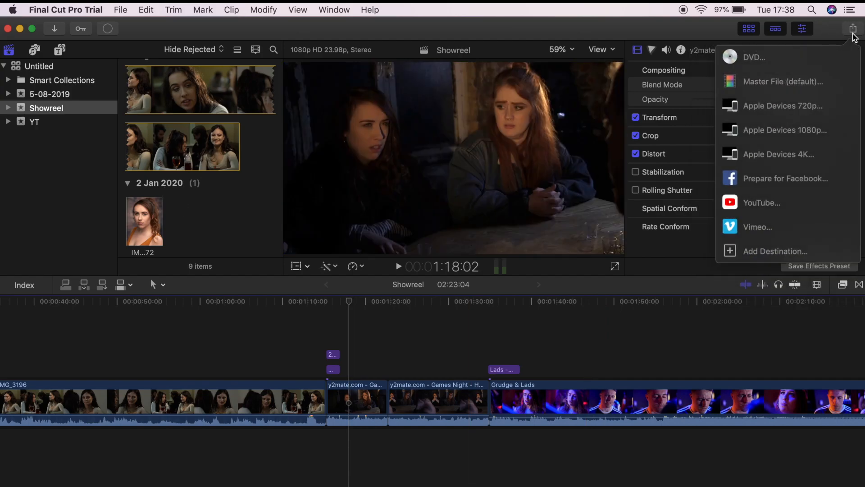
left_click(785, 82)
left_click(438, 108)
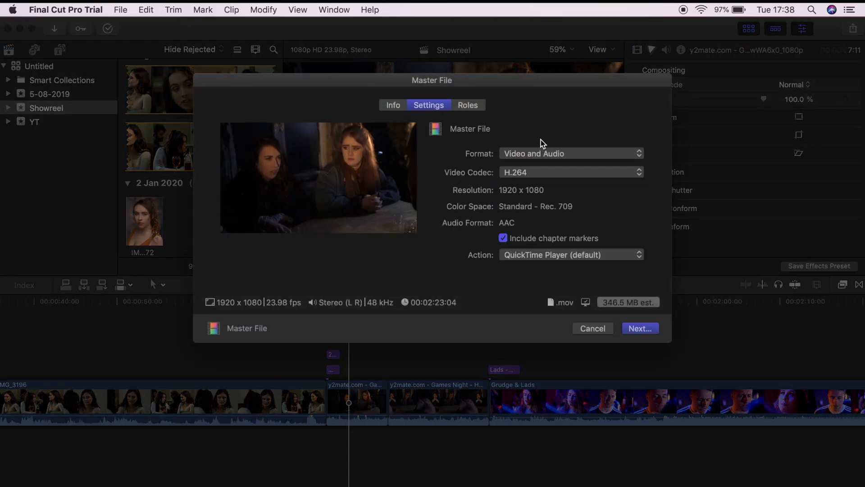
left_click(529, 176)
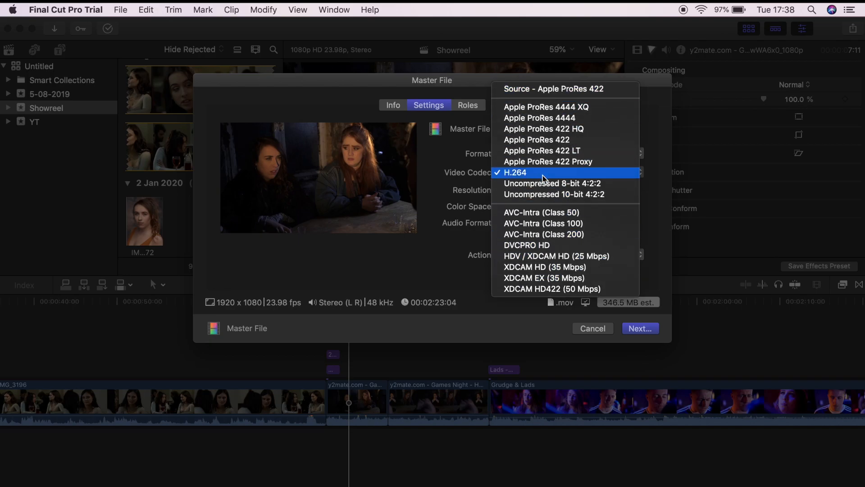
left_click(543, 174)
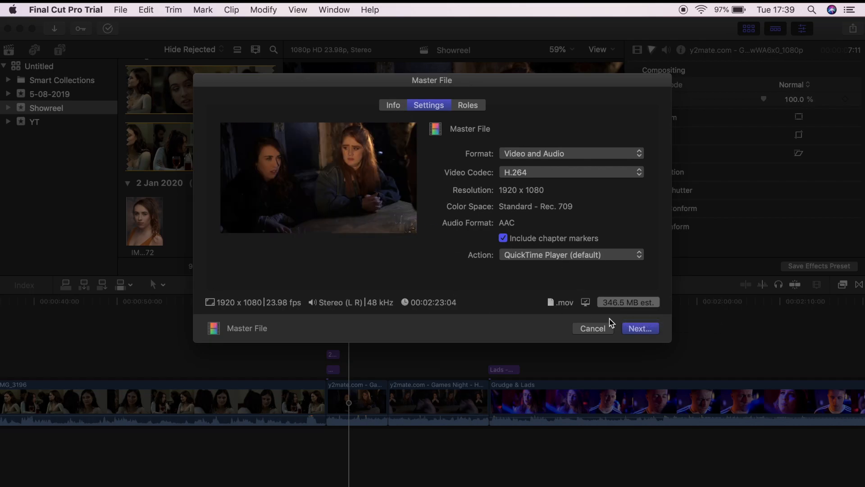
Step: Export the master file to the iCloud Desktop under the file name Showreel
left_click(636, 332)
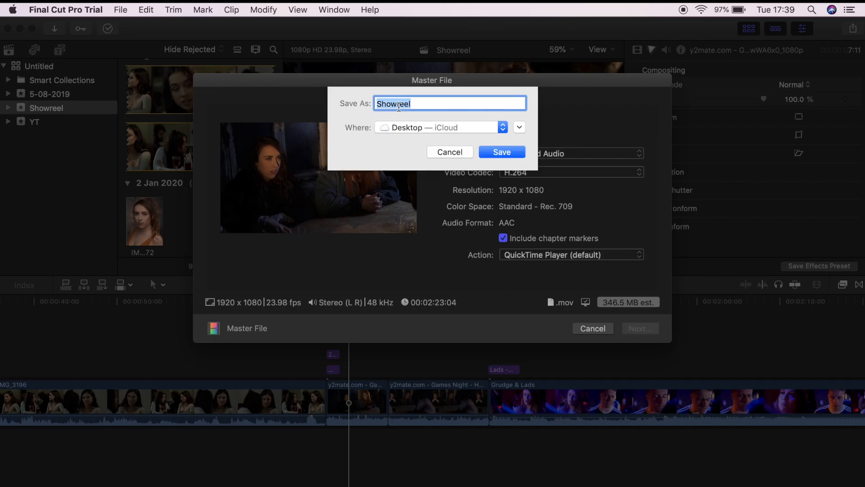
left_click(508, 155)
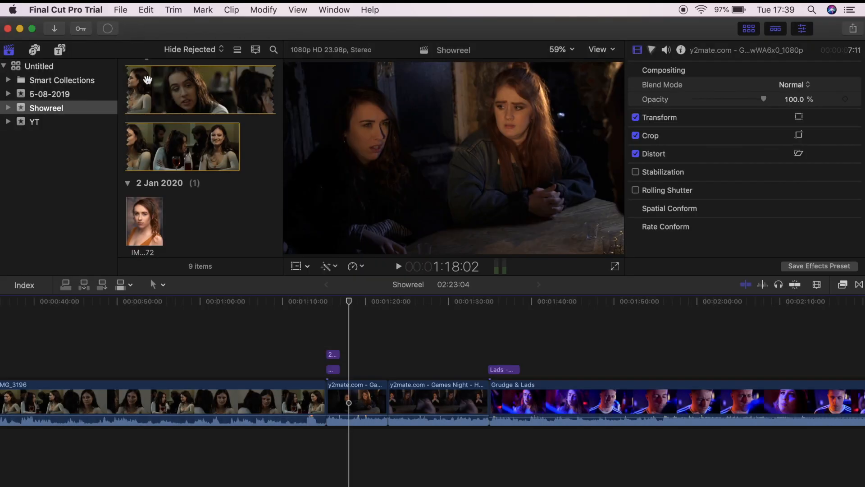
left_click(148, 79)
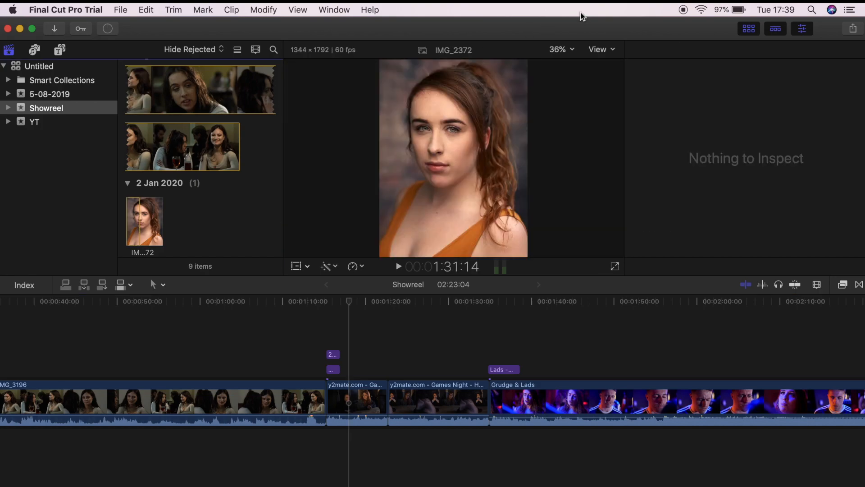